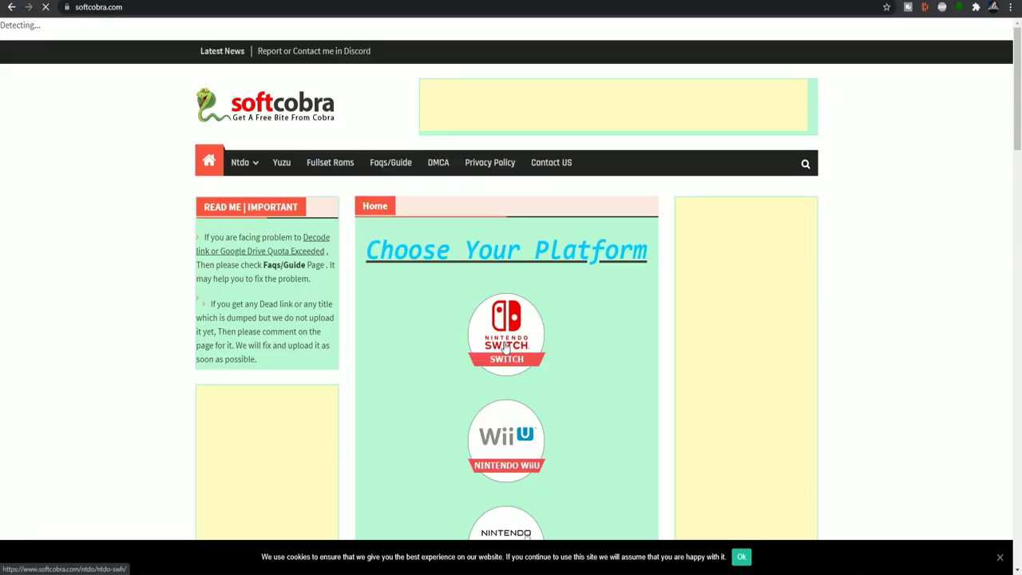
- Open the Switch NSP collection on softcobra.com and go to the Switch Eshop Collection 2021 Reuload v0.0.13 game list
click(490, 334)
click(512, 389)
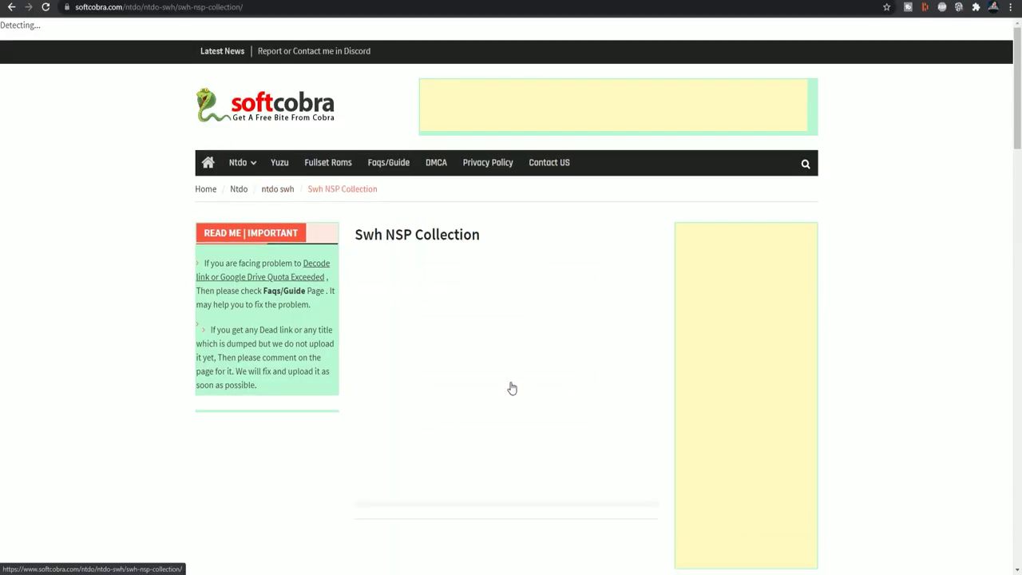
click(512, 284)
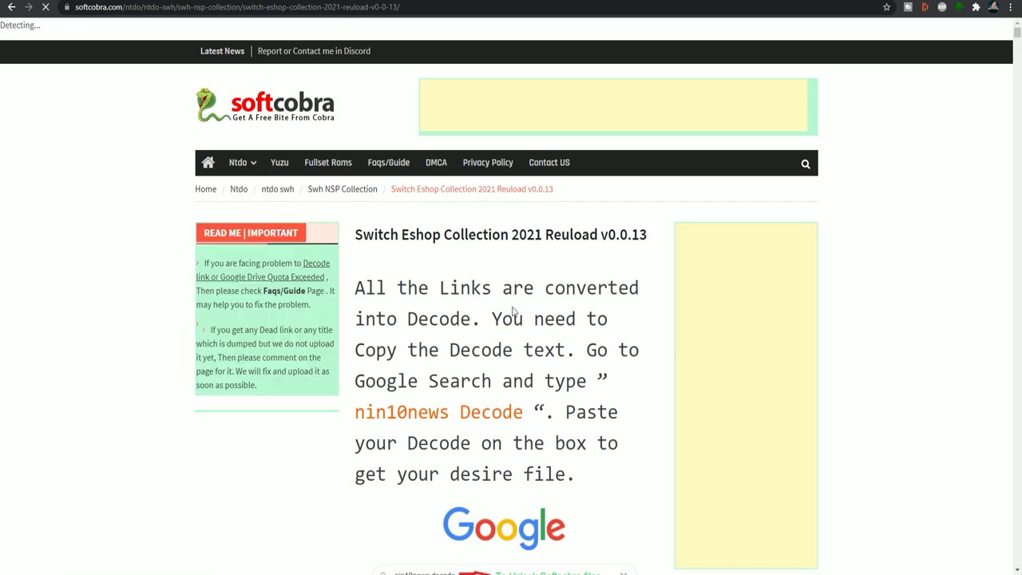
scroll(516, 319, down, 8)
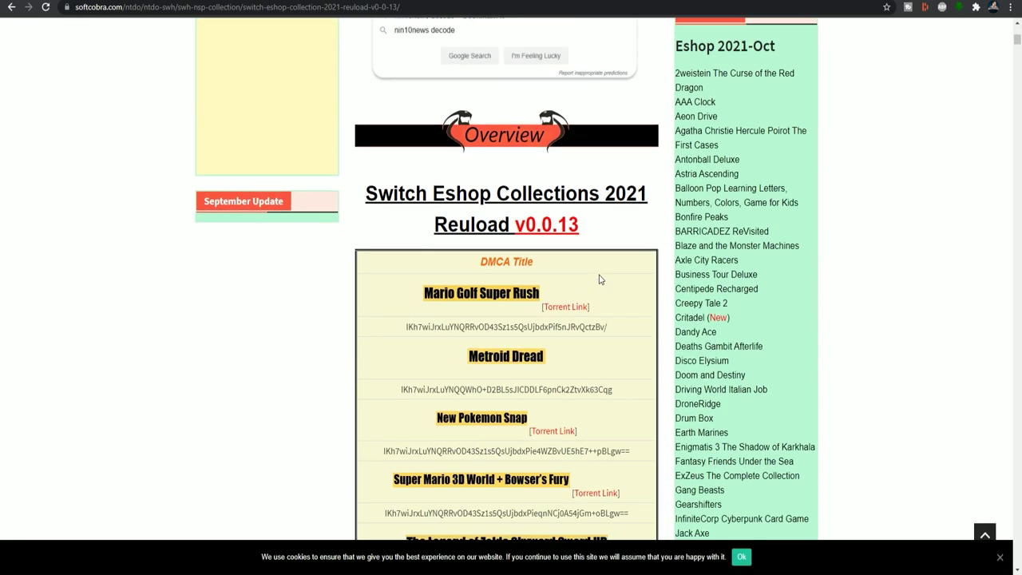
- Find "cotton" in the page and copy the encoded text below Cotton Guardian Force Saturn Tribute
key(ctrl+f)
text(cotton)
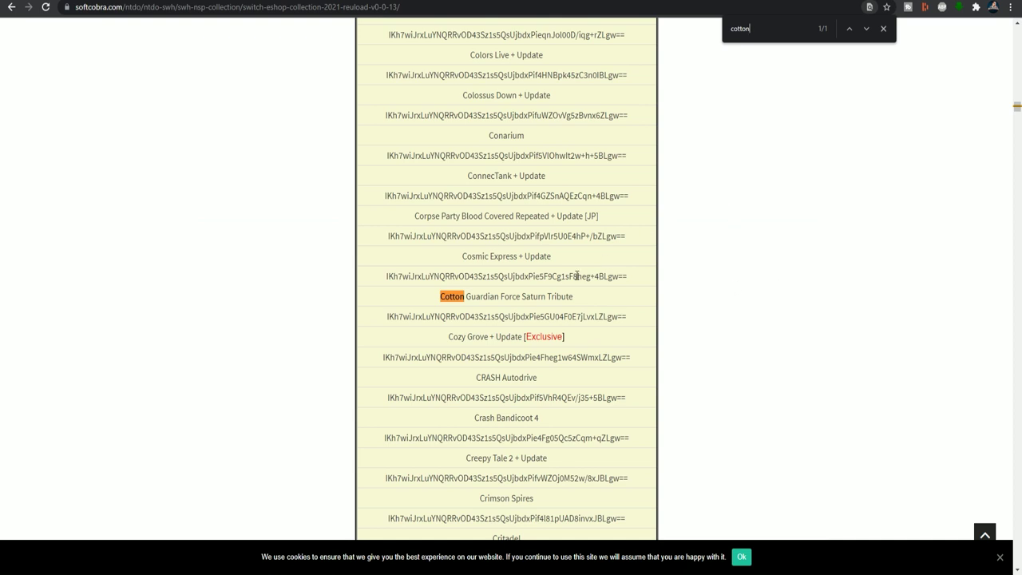
drag(386, 314, 631, 324)
key(super+c)
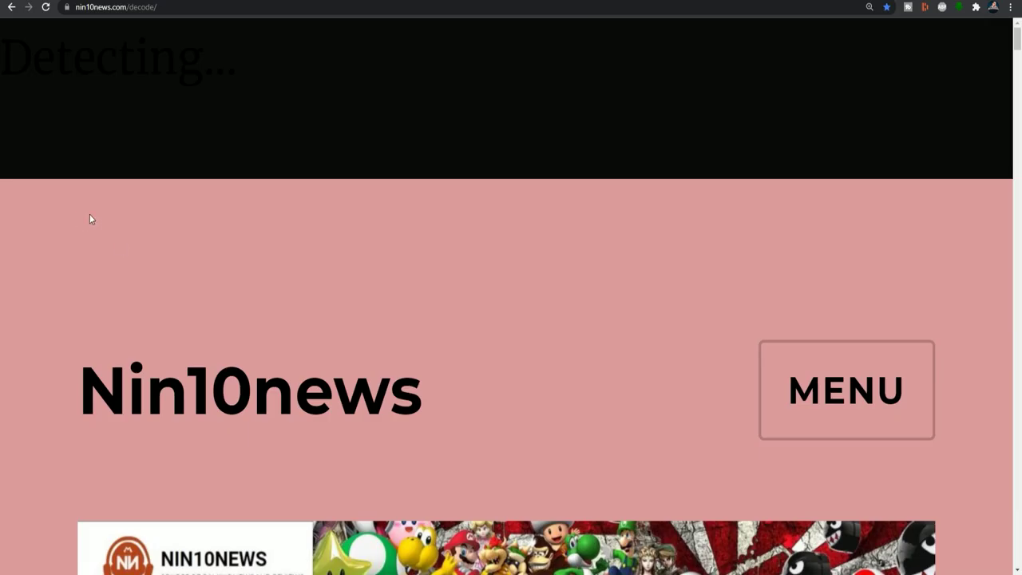
- Paste the copied text into the Decode form on nin10news.com and decode it
scroll(147, 229, down, 10)
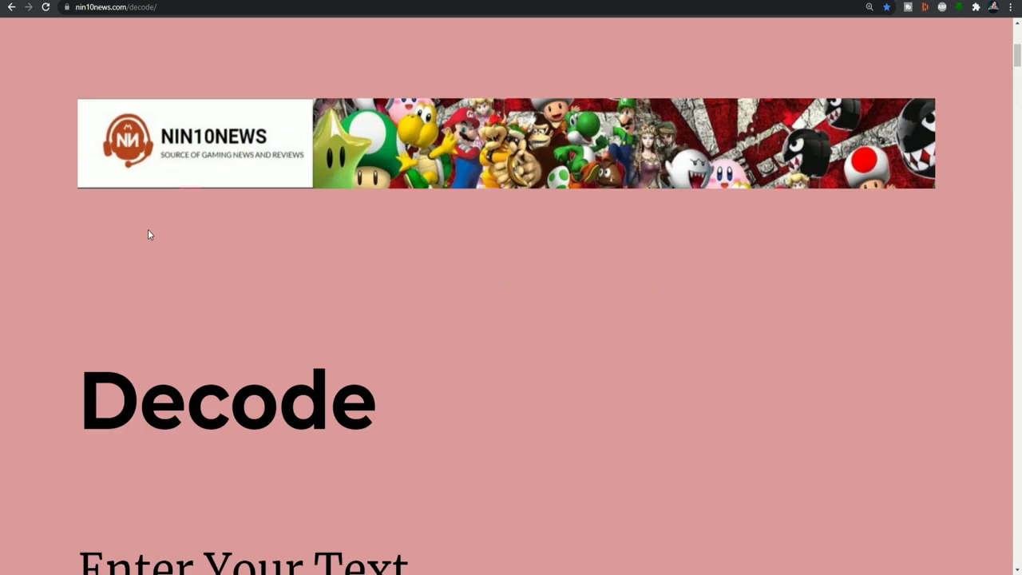
click(152, 230)
right_click(153, 231)
click(192, 323)
scroll(207, 334, down, 10)
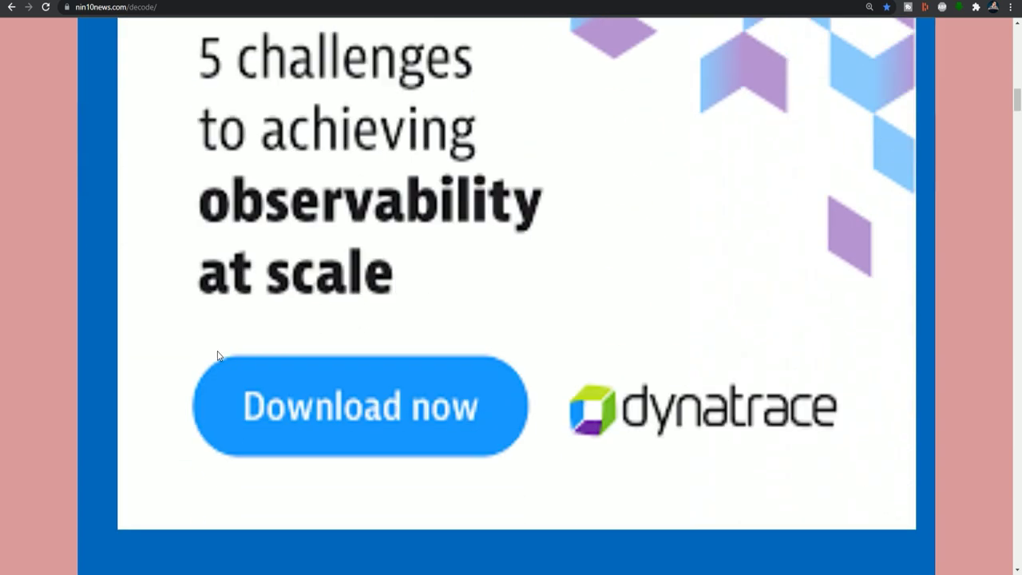
click(207, 333)
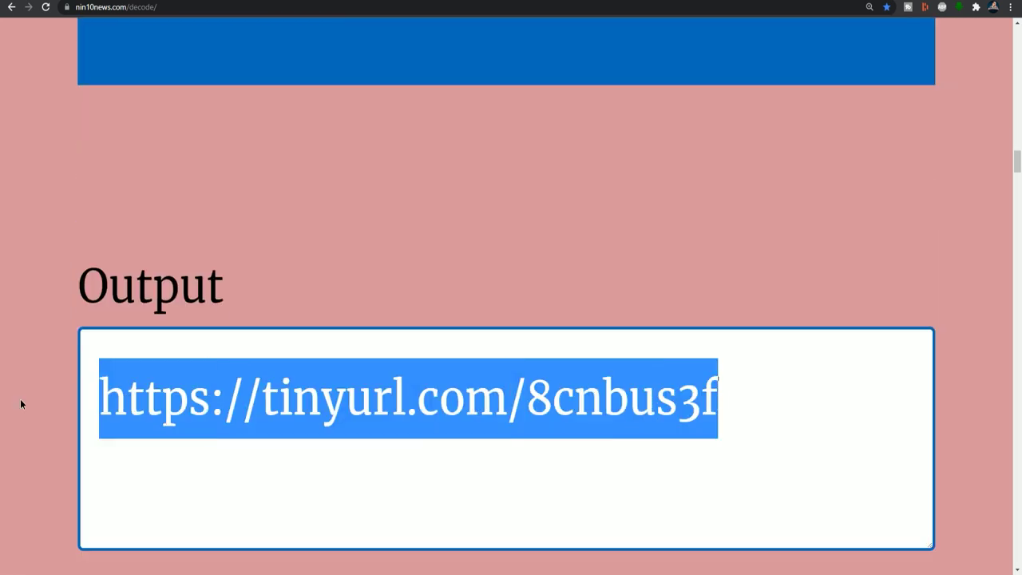
- Copy the decoded link from the output and open it in the browser
right_click(231, 401)
click(240, 242)
right_click(142, 7)
click(240, 114)
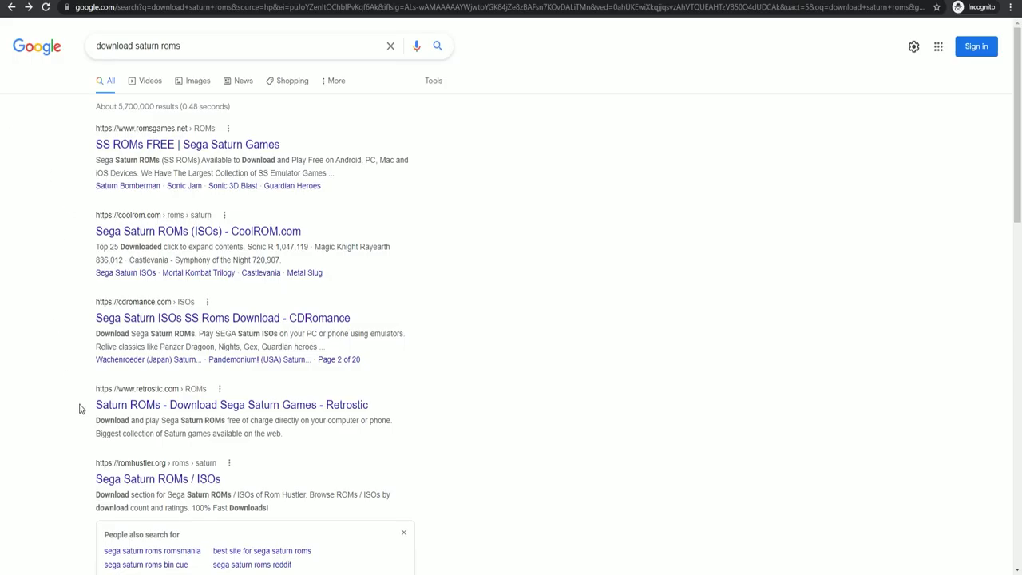
- Open the romhustler.org Sega Saturn list from the search results and go to the Nights Into Dreams (U) (MK-81020) page
click(147, 479)
scroll(388, 373, down, 5)
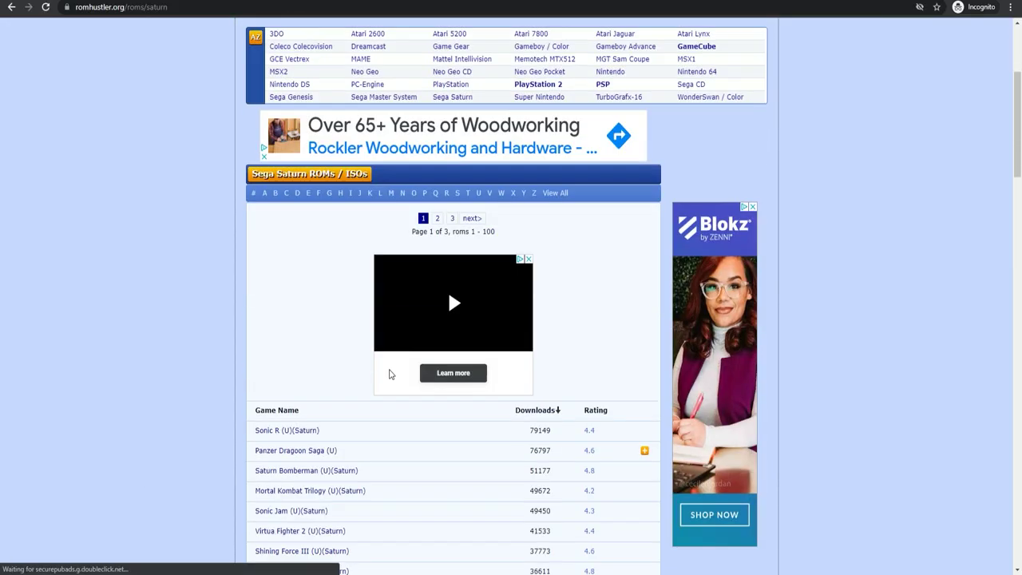
scroll(388, 374, down, 2)
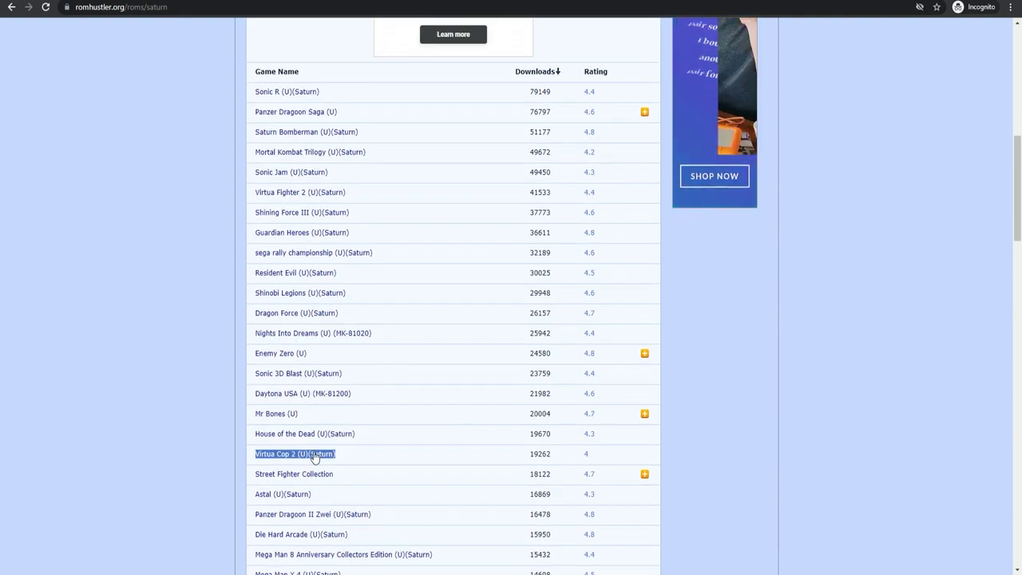
triple_click(318, 338)
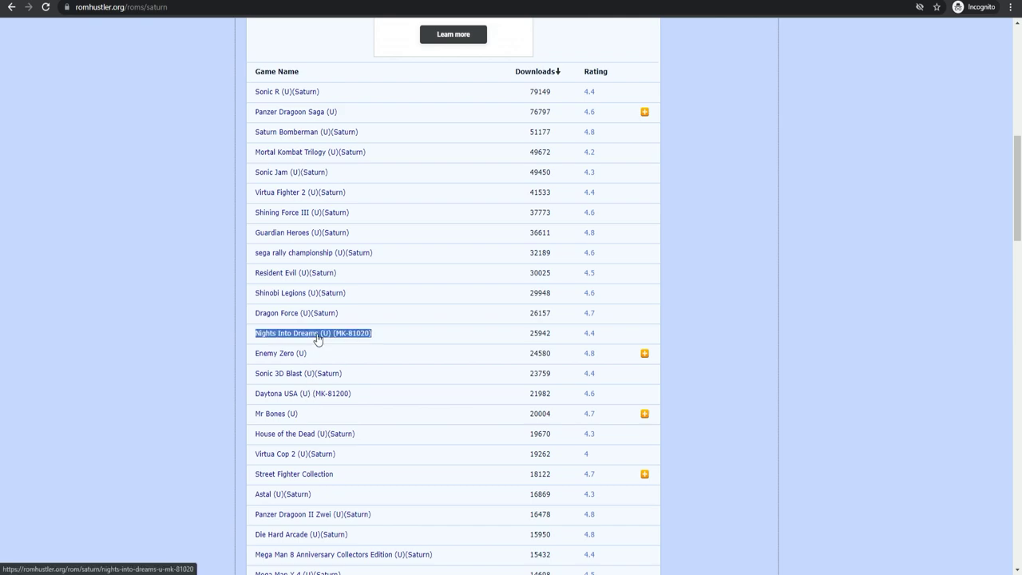
click(318, 338)
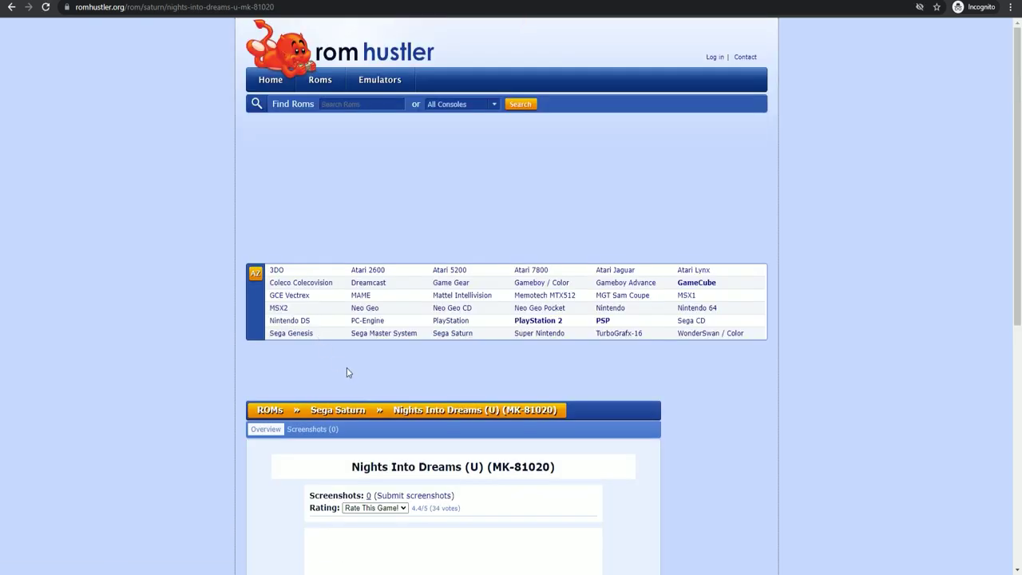
- Open the download page for Nights Into Dreams and start the ROM download
scroll(351, 375, down, 5)
triple_click(431, 310)
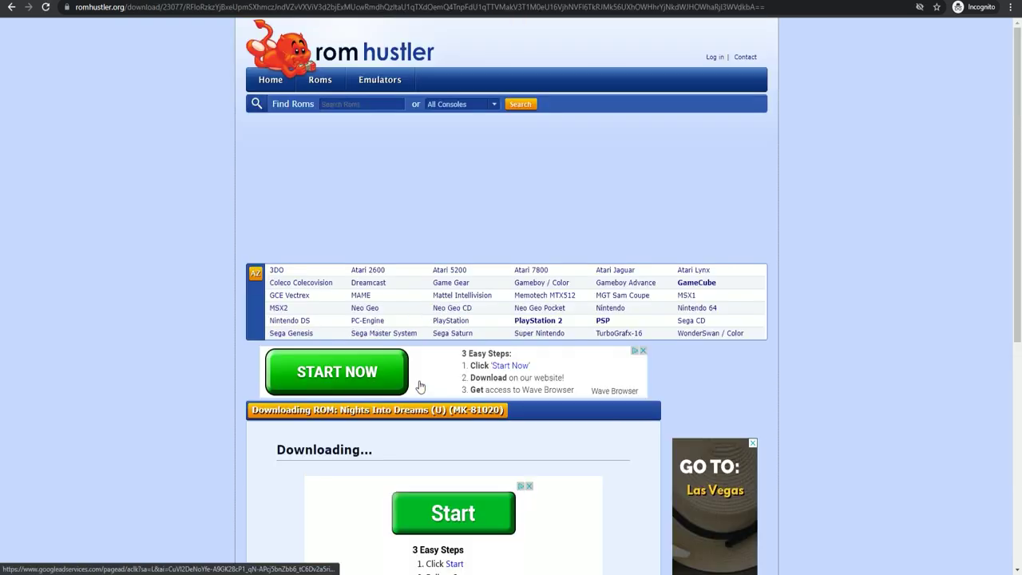
scroll(419, 387, down, 5)
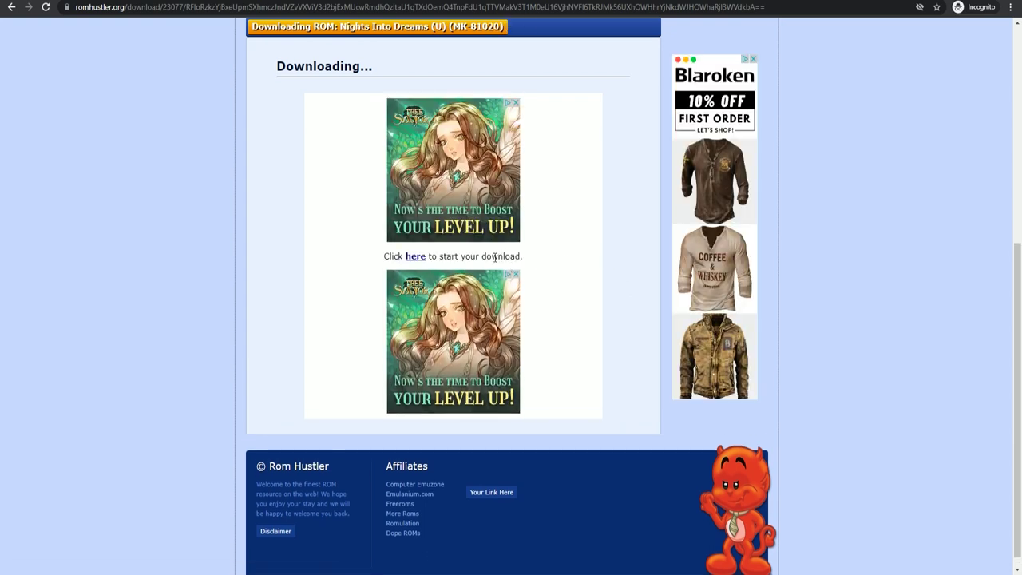
click(415, 258)
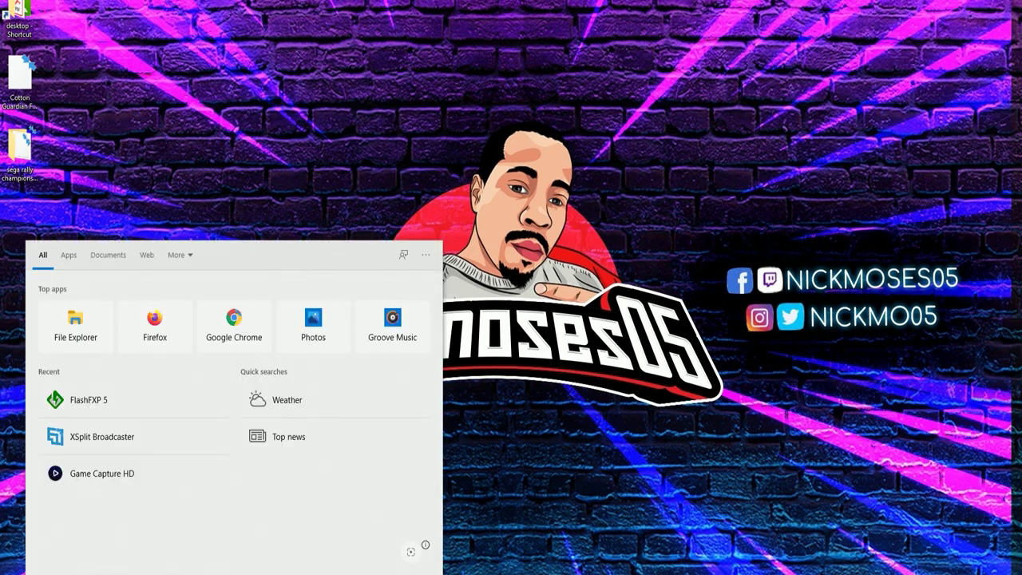
- Launch FlashFXP 5 and connect anonymously to the FTP server at 192.168.1.22 on port 21
click(96, 395)
click(556, 290)
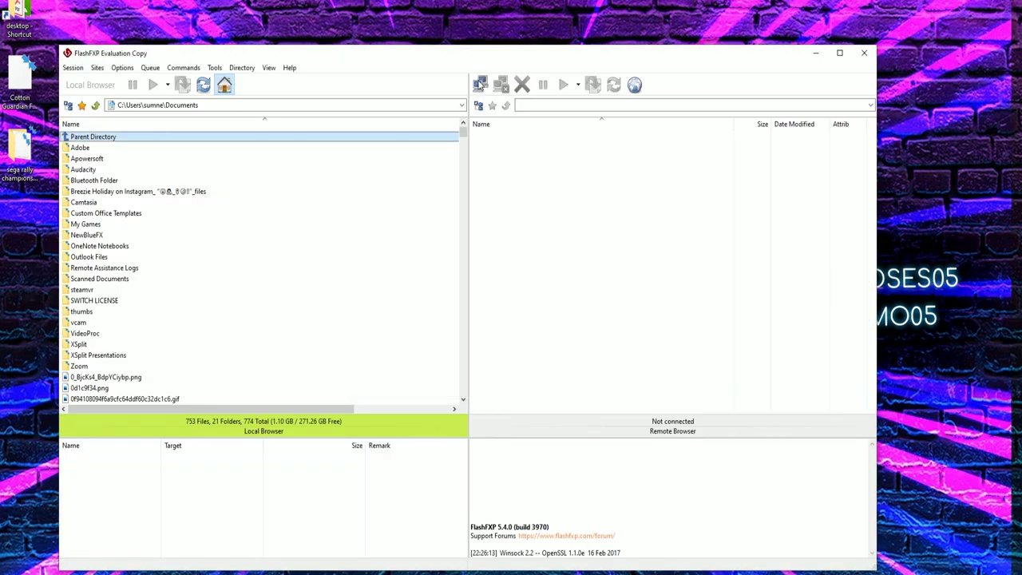
click(480, 84)
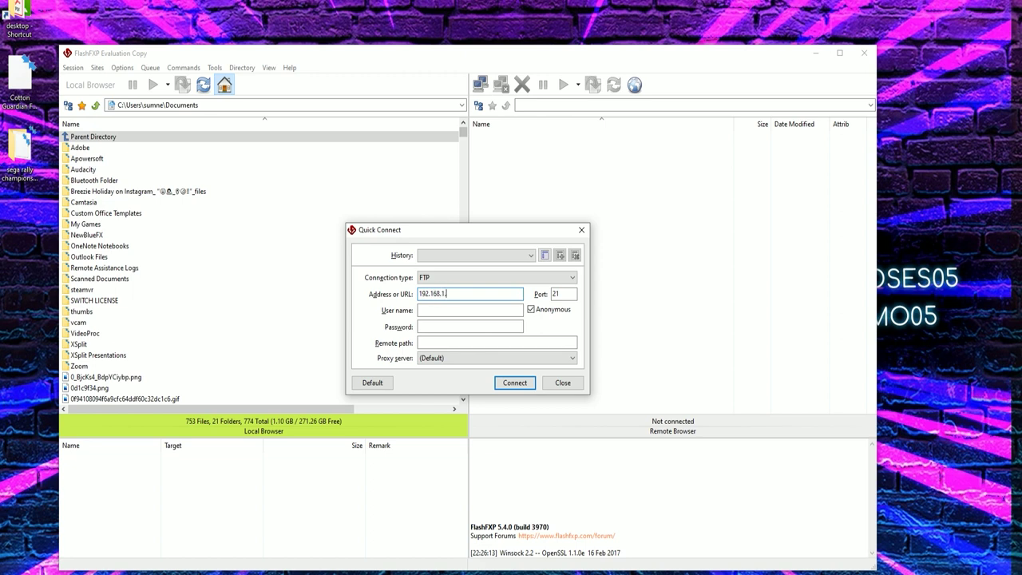
text(192.168.1.22)
key(Tab)
key(Return)
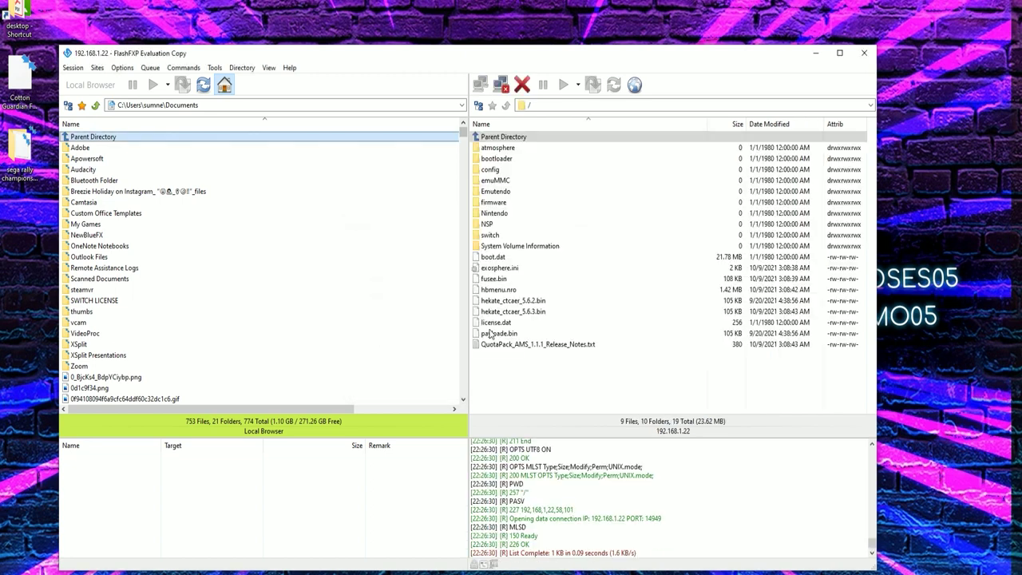
- Set the local browser to the Desktop and transfer the Cotton Guardian Force Saturn Tribute NSP into the console's NSP folder
click(462, 105)
click(207, 118)
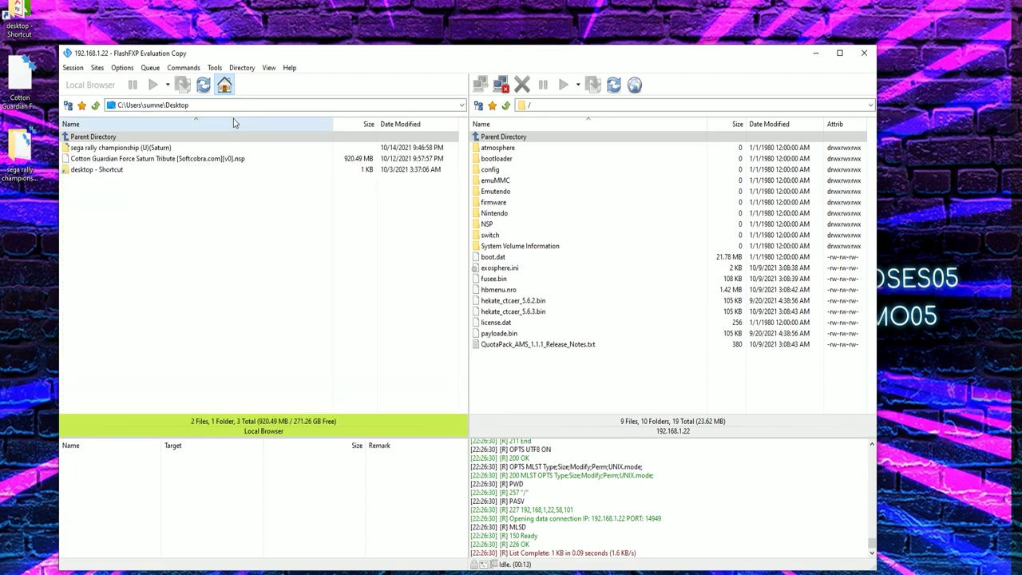
double_click(487, 226)
double_click(191, 159)
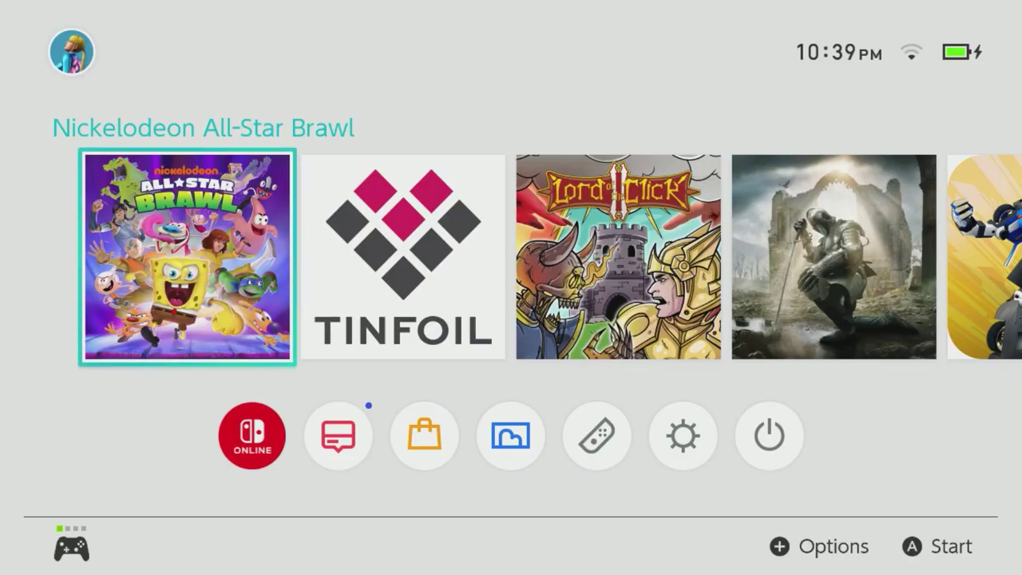
- Open the Album on the Switch home screen and launch Goldleaf
click(509, 433)
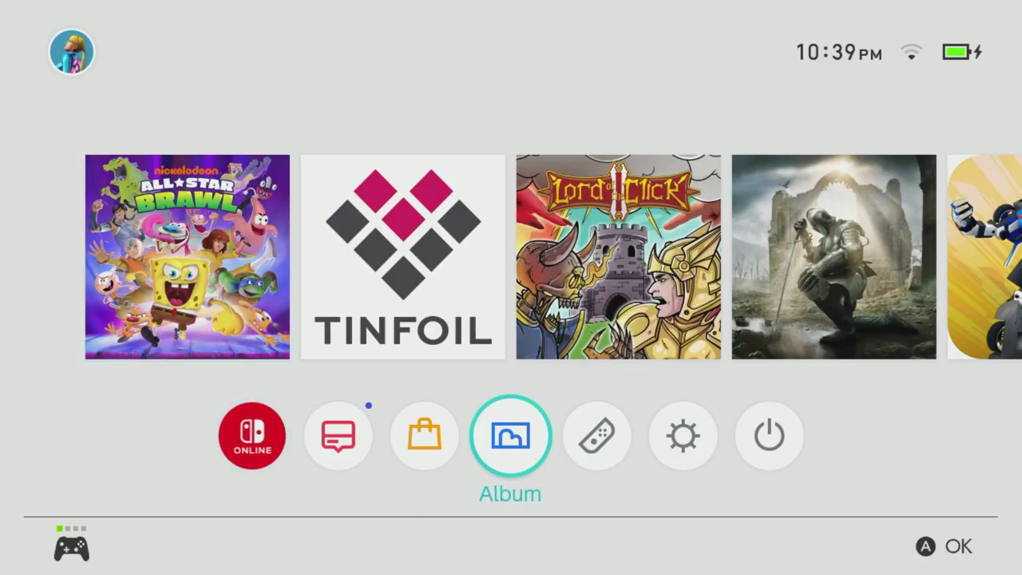
key(Right)
key(Right)
key(Right)
key(Right)
key(Right)
key(Right)
key(Right)
key(Right)
key(Right)
key(Right)
key(Return)
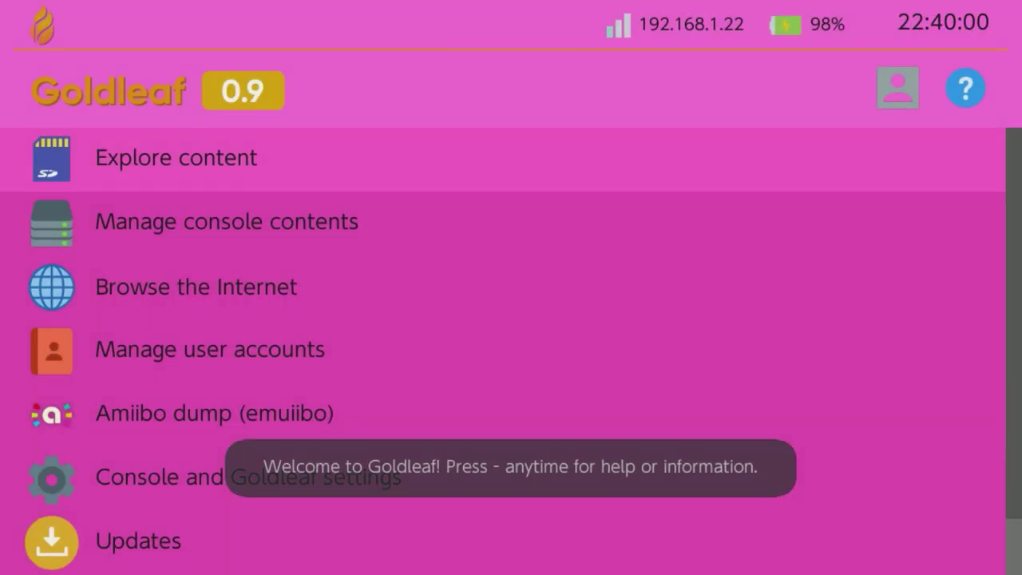
- Explore the SD card content in Goldleaf and open the NSP folder
key(Return)
key(Return)
key(Down)
key(Down)
key(Down)
key(Down)
key(Down)
key(Down)
key(Down)
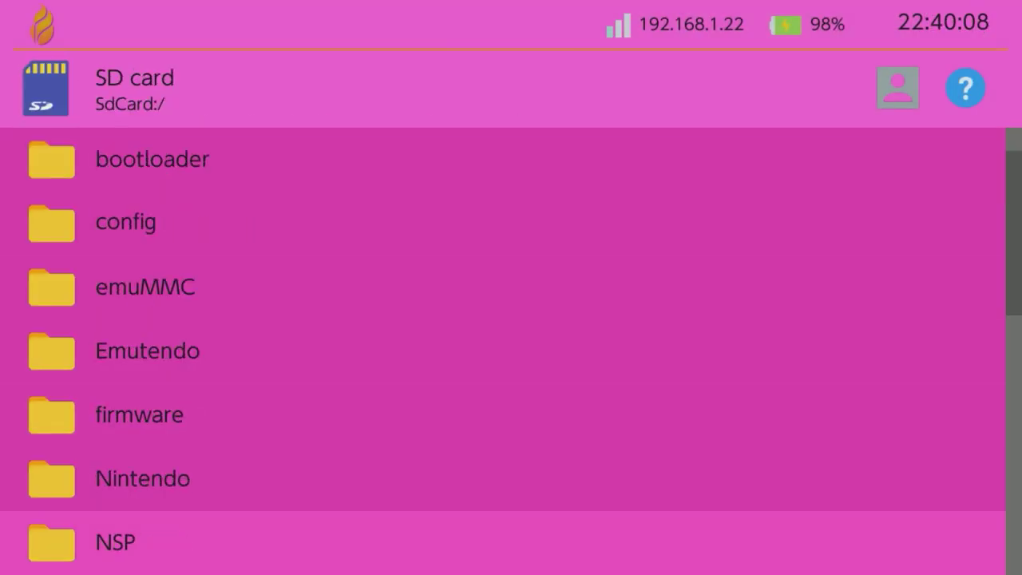
key(Return)
- Install the Cotton Guardian Force Saturn Tribute NSP from the SD card and return to the home screen
key(Return)
key(Return)
key(Return)
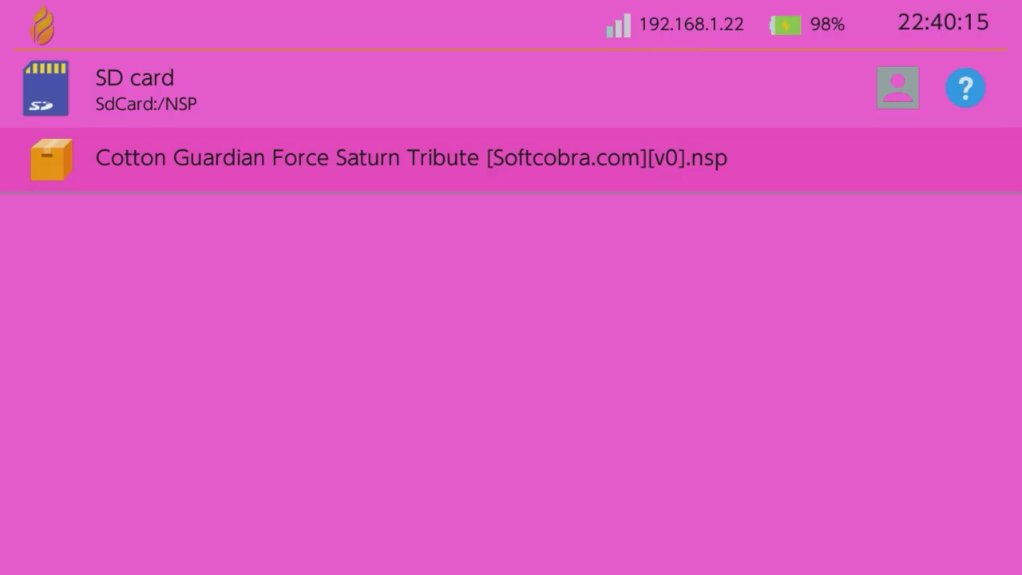
key(Return)
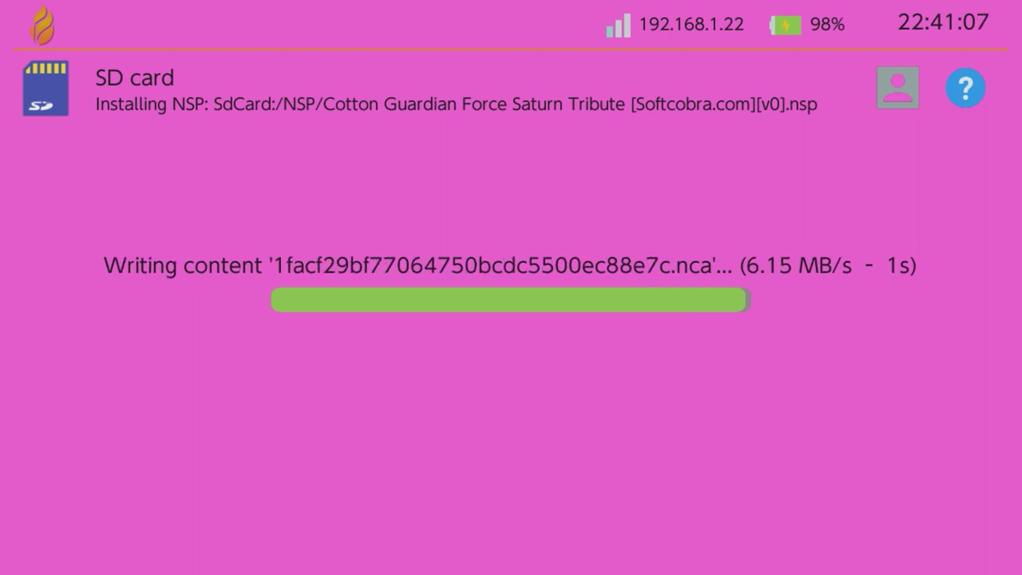
key(Home)
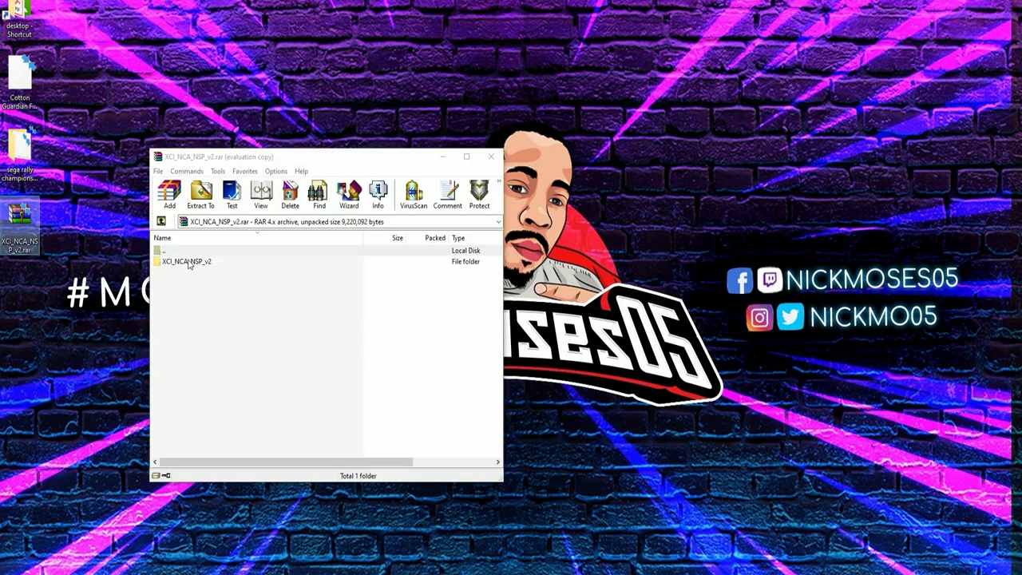
- Extract the XCI_NCA_NSP_v2 folder to the PC desktop and put the key file from My Switch Keys into its ztools folder
drag(189, 265, 18, 294)
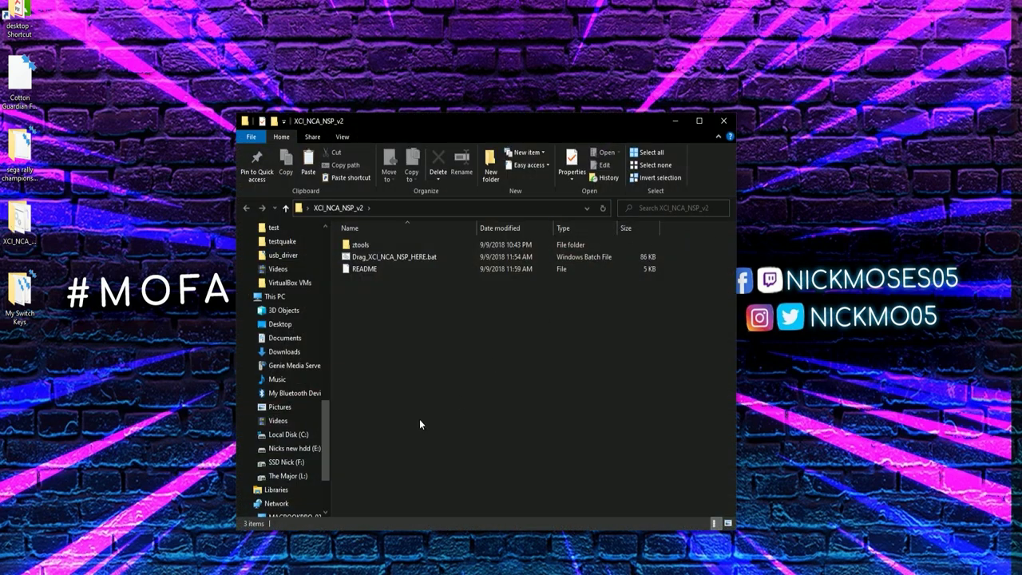
double_click(361, 244)
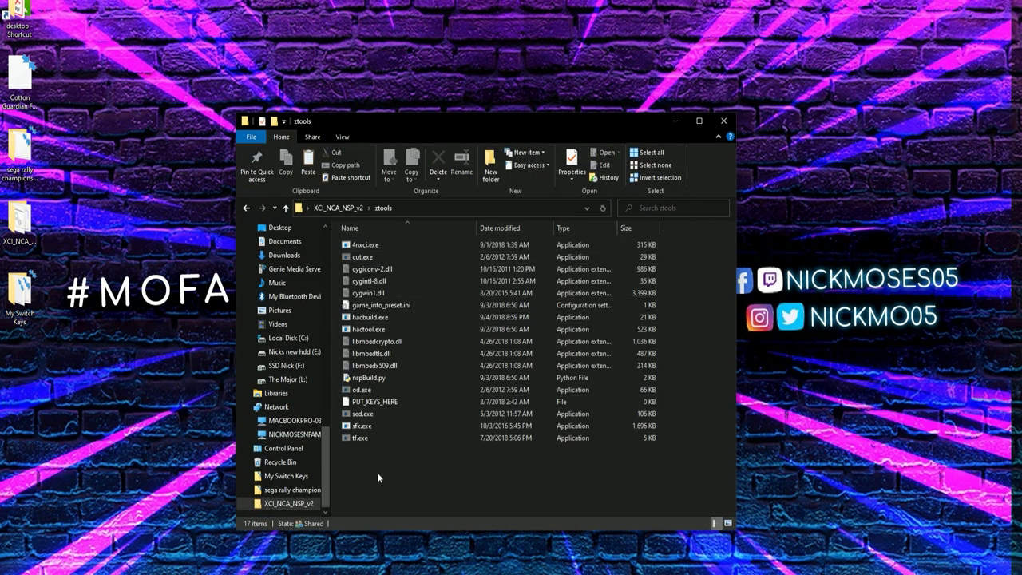
click(375, 401)
key(alt+Tab)
drag(488, 107, 777, 167)
drag(746, 400, 387, 492)
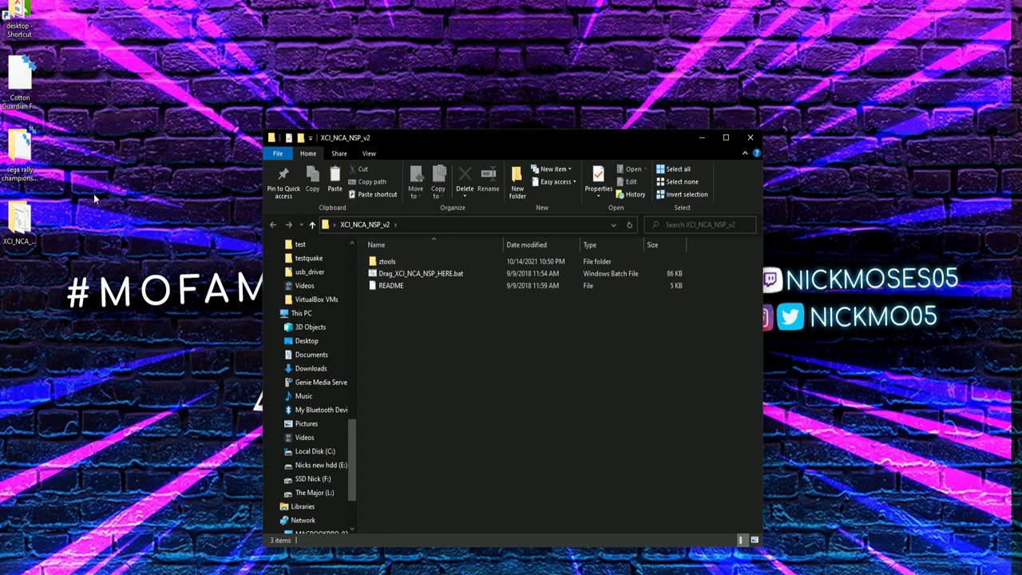
- Process the Cotton Guardian Force NSP with Drag_XCI_NCA_NSP_HERE.bat and open the nspDecrypted folder with a wider Name column
click(36, 95)
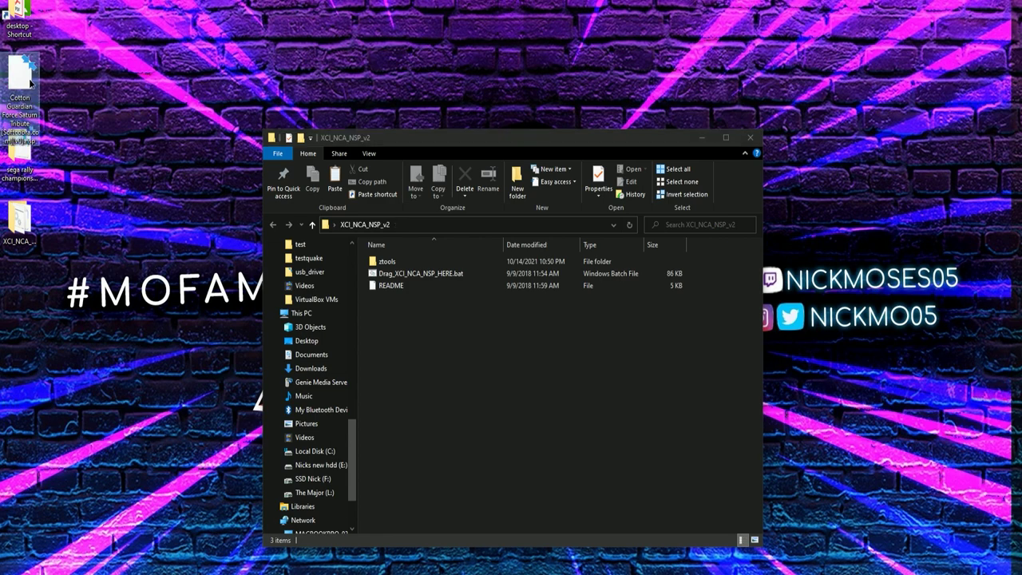
drag(33, 83, 402, 274)
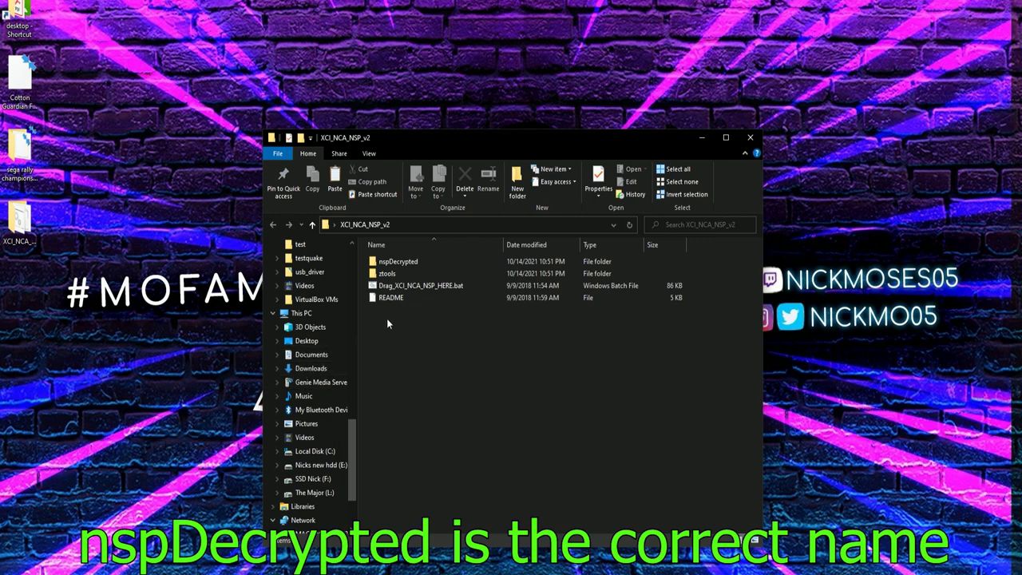
click(409, 264)
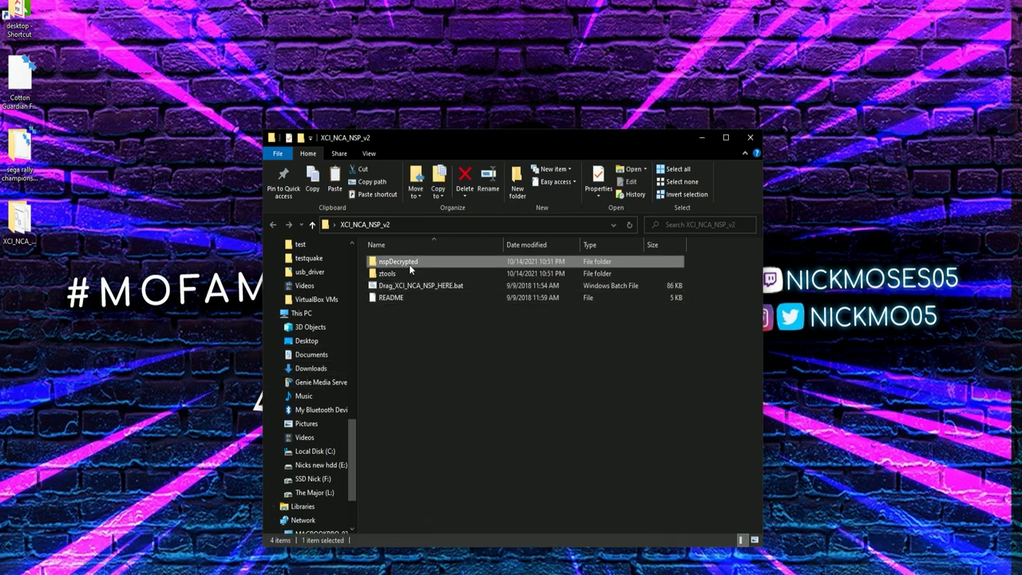
double_click(409, 264)
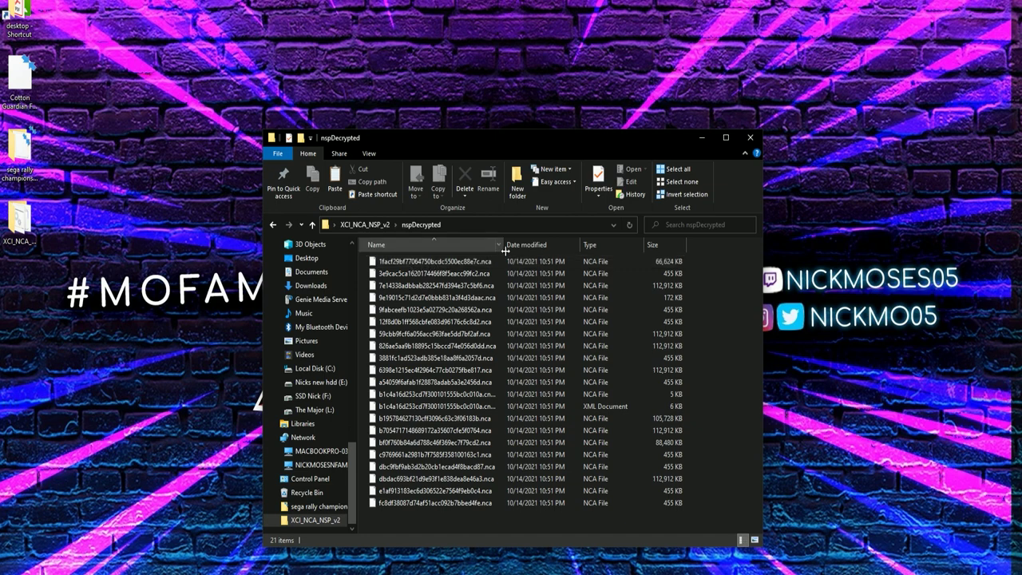
drag(507, 251, 521, 251)
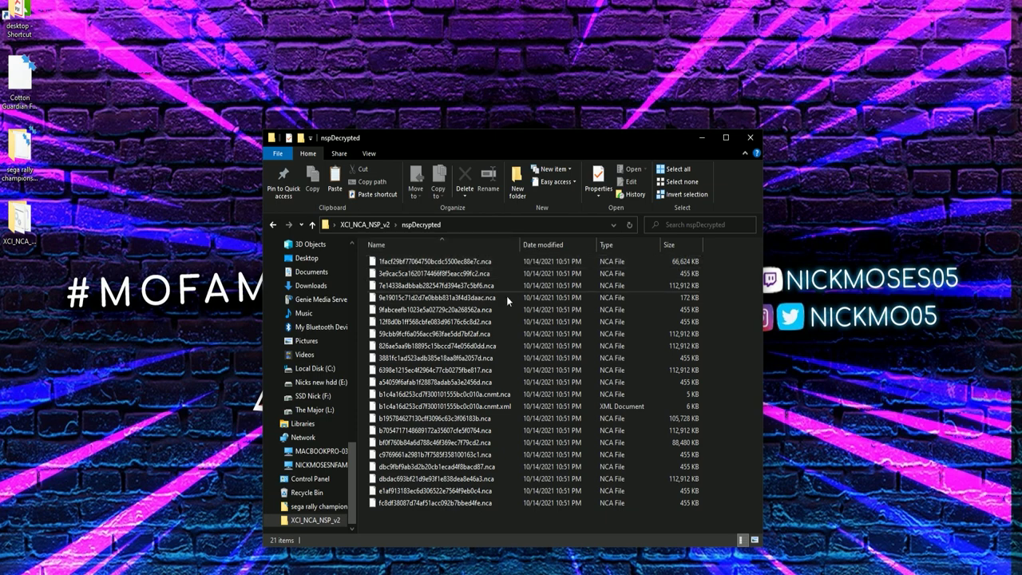
- Decrypt the 105,728 KB NCA file starting with b1957846 using Drag_XCI_NCA_NSP_HERE.bat and open the ncaDecrypted folder
click(447, 418)
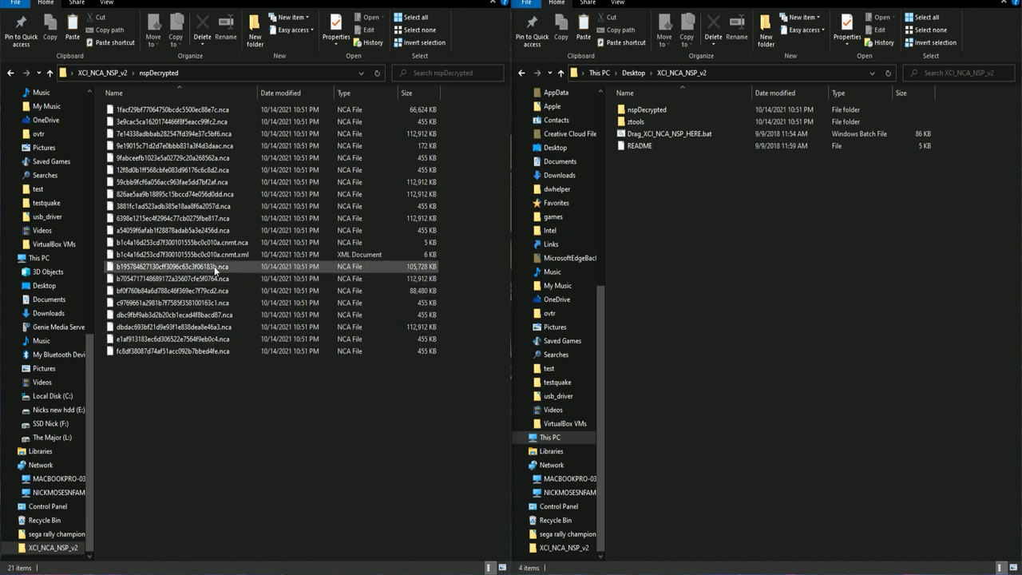
drag(214, 266, 671, 137)
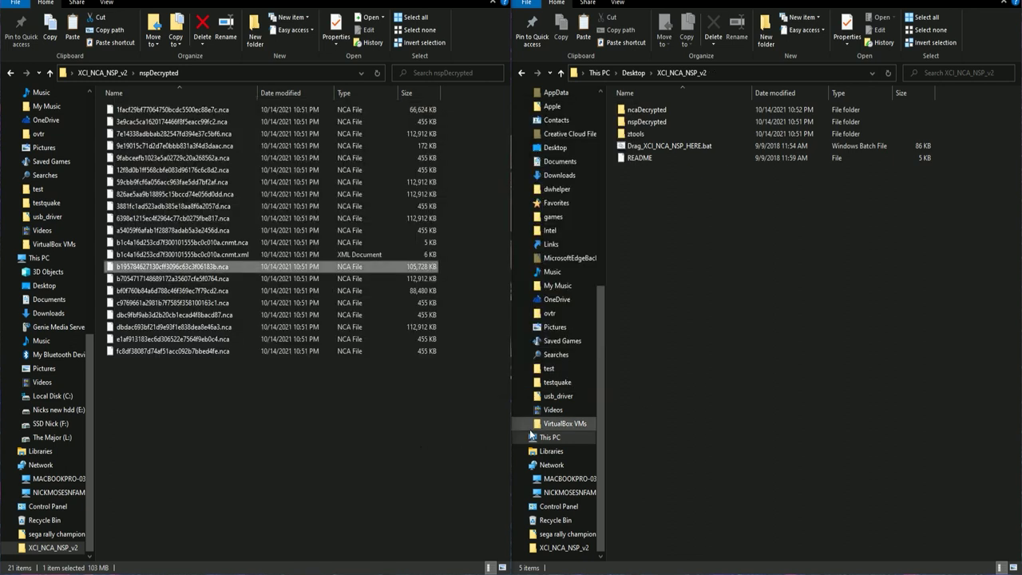
double_click(656, 112)
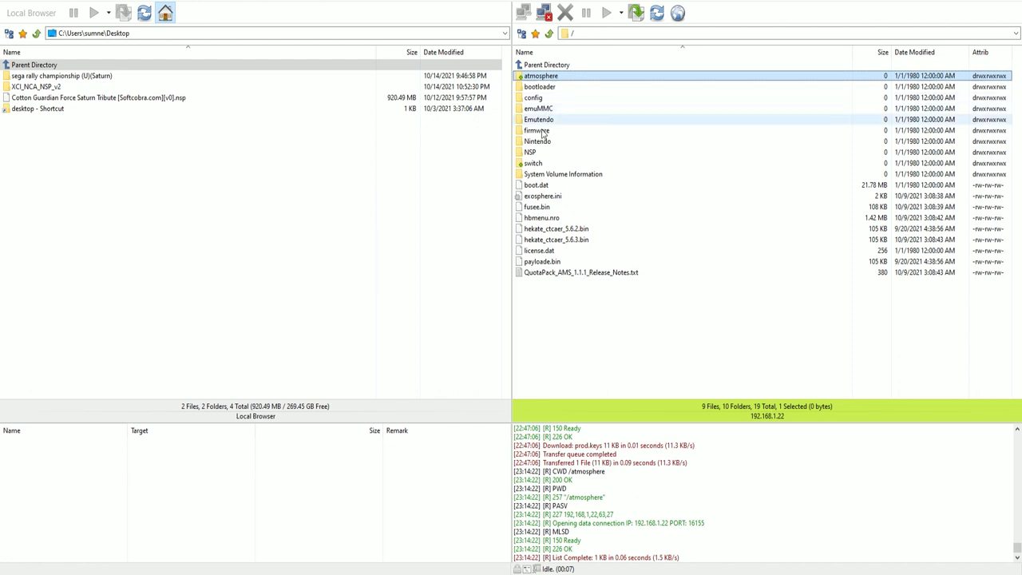
click(462, 202)
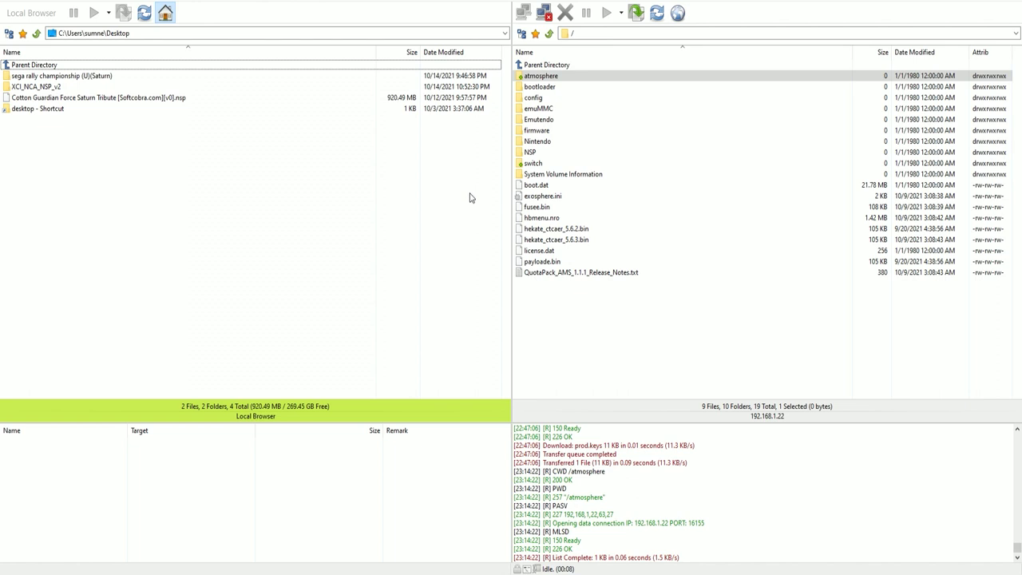
click(572, 323)
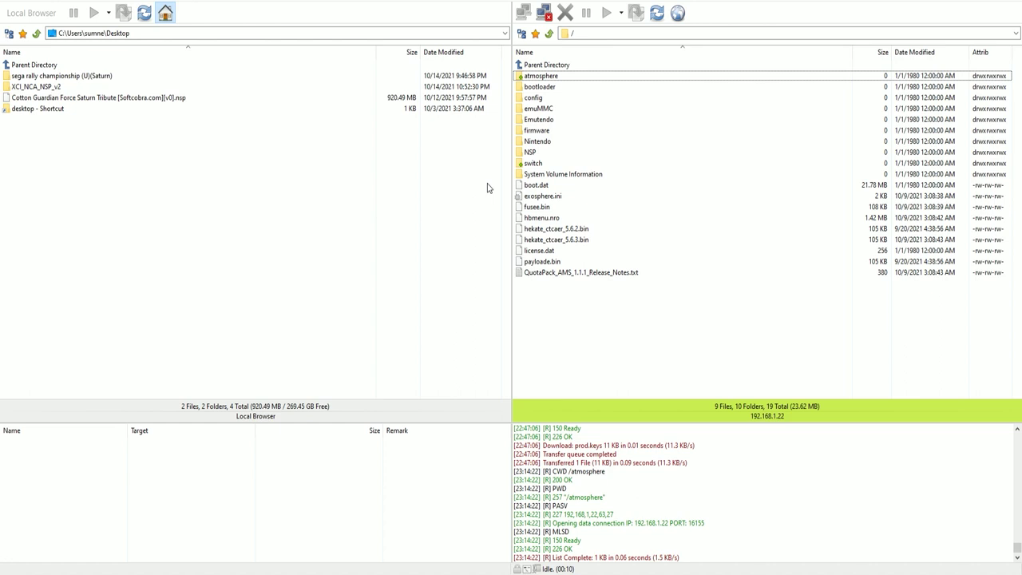
double_click(559, 76)
double_click(536, 108)
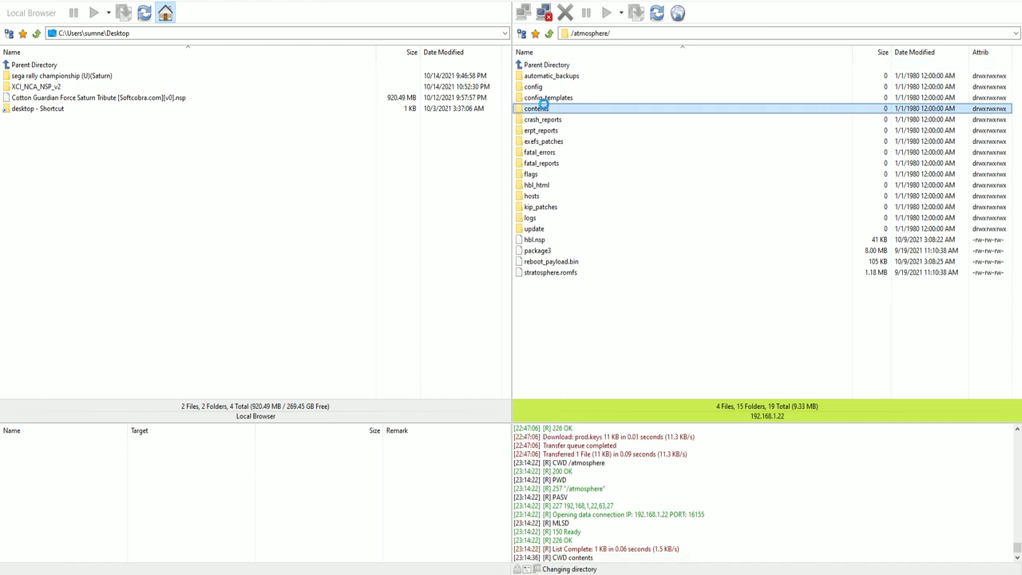
click(559, 97)
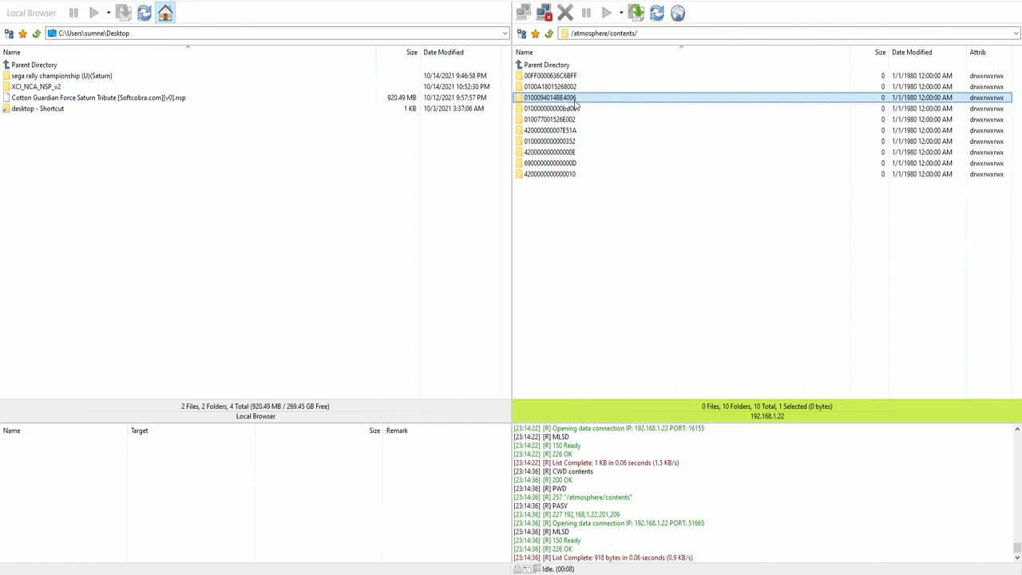
double_click(574, 99)
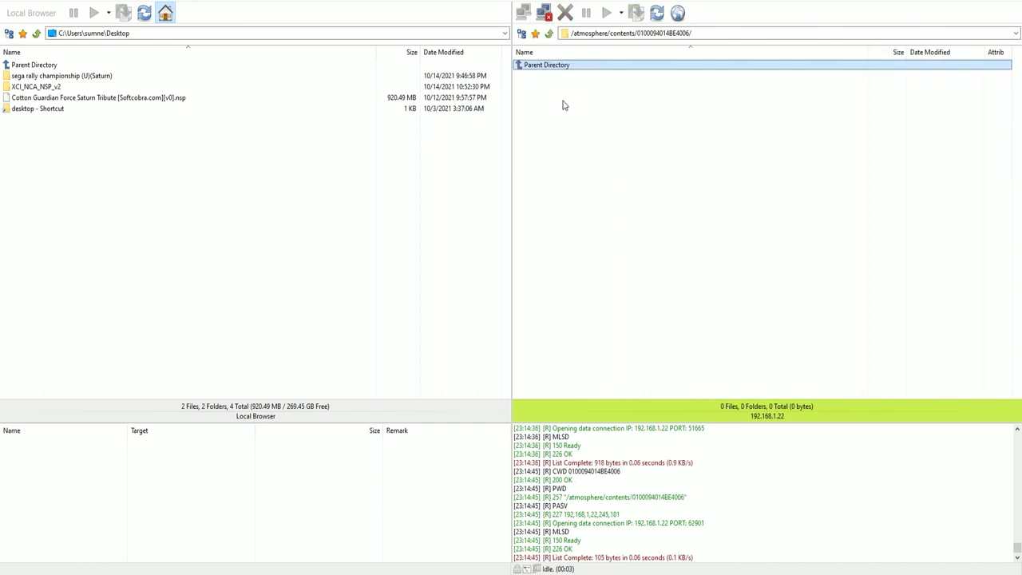
right_click(562, 104)
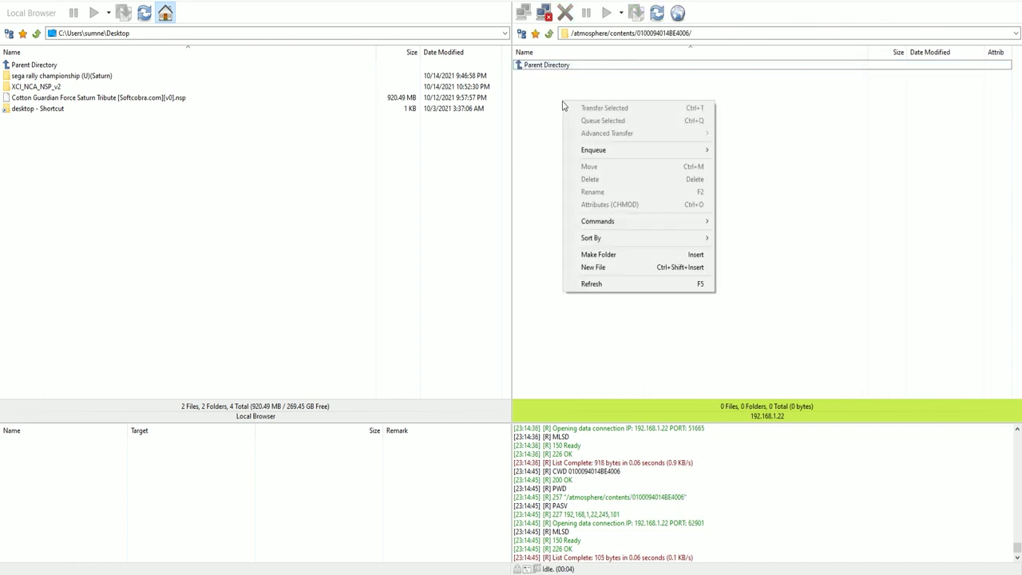
click(595, 256)
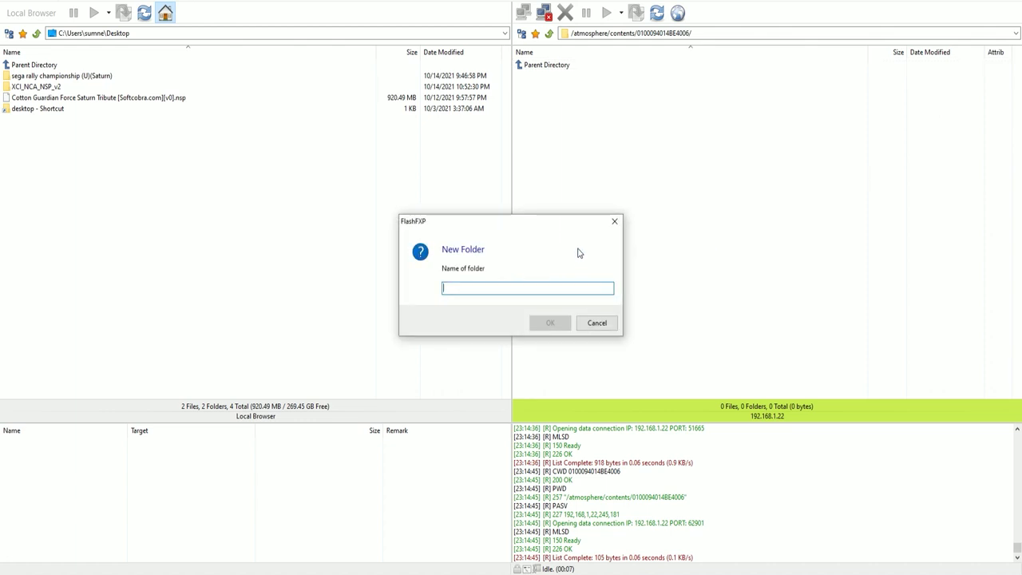
text(romfs)
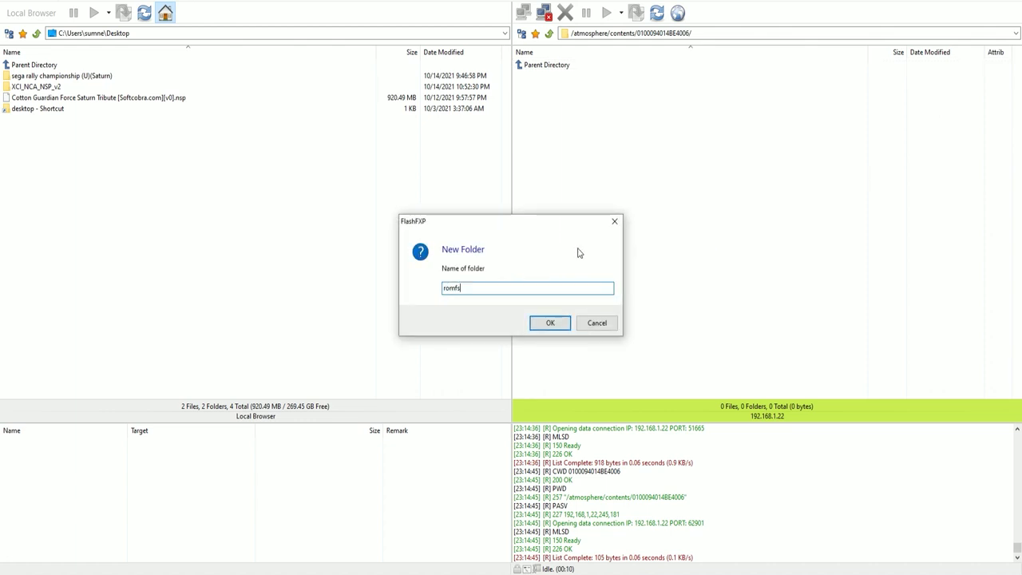
key(Return)
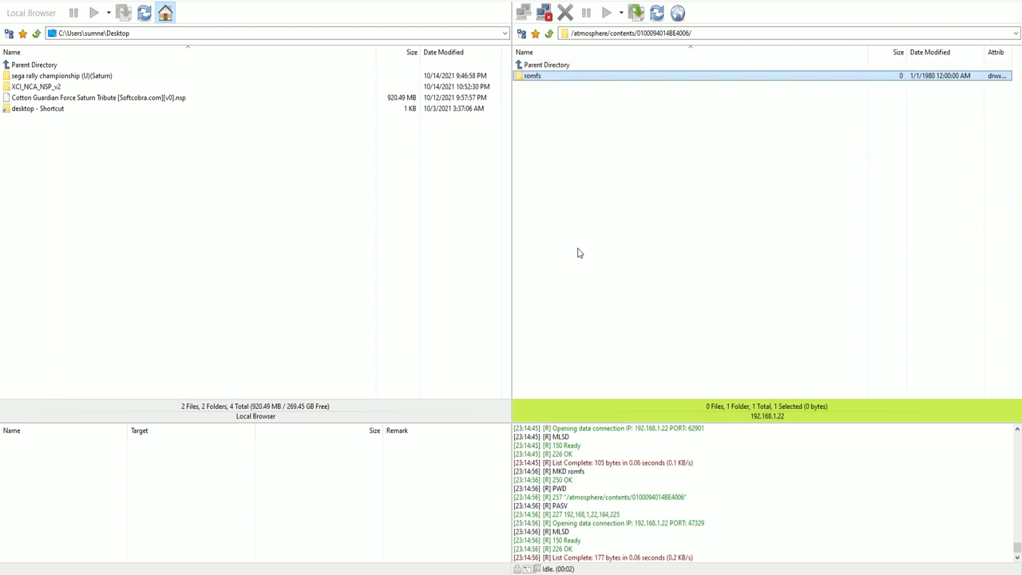
double_click(556, 79)
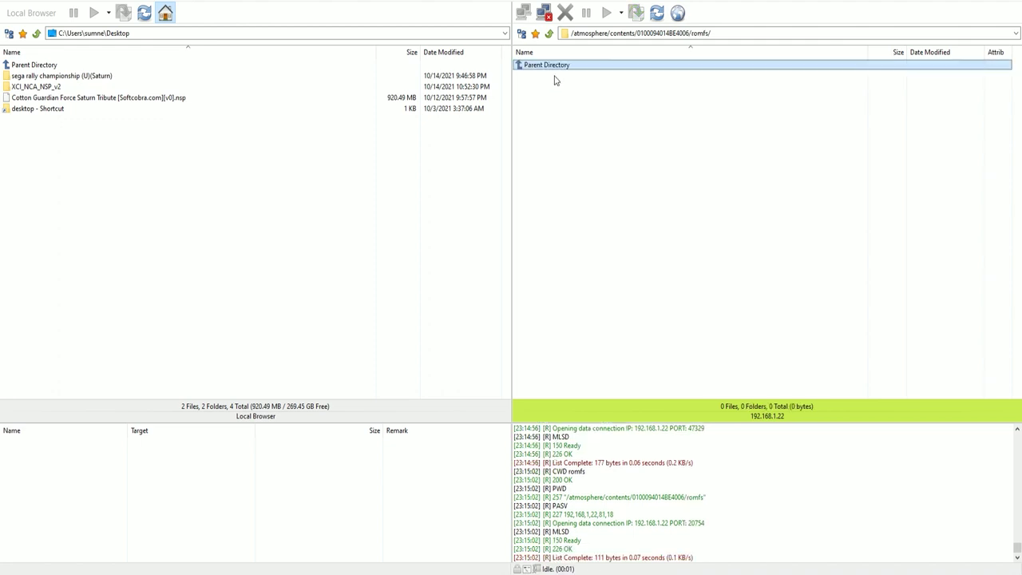
- Upload all files and folders from the local XCI_NCA_NSP_v2\ncaDecrypted folder into the Switch's romfs folder
double_click(29, 88)
double_click(37, 75)
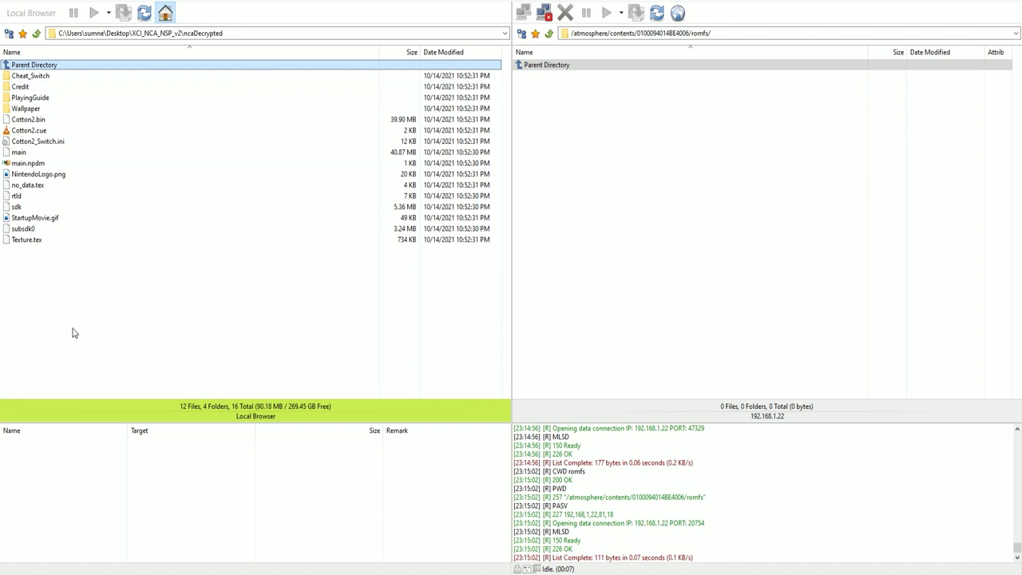
drag(72, 325, 21, 80)
right_click(323, 170)
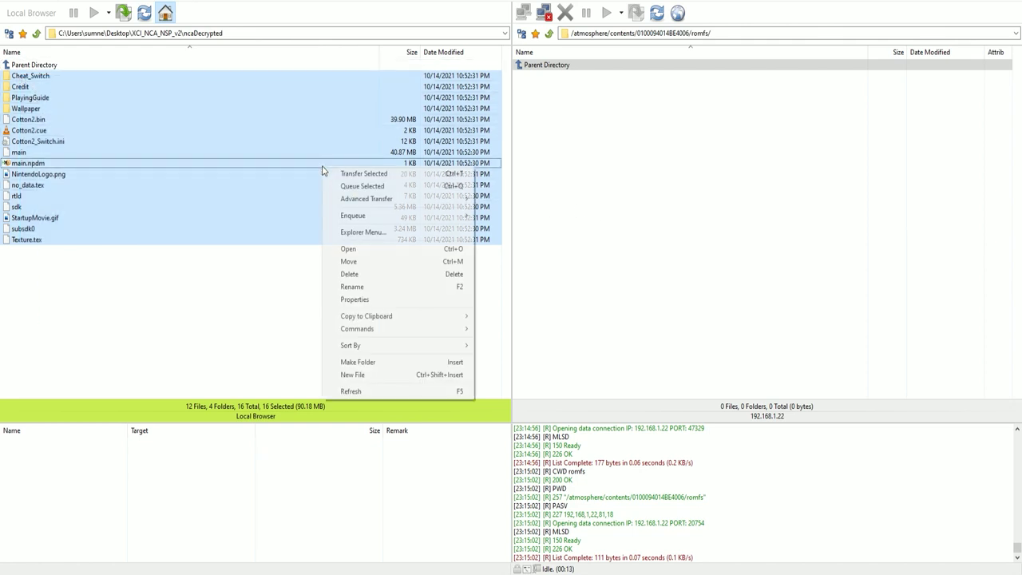
click(352, 174)
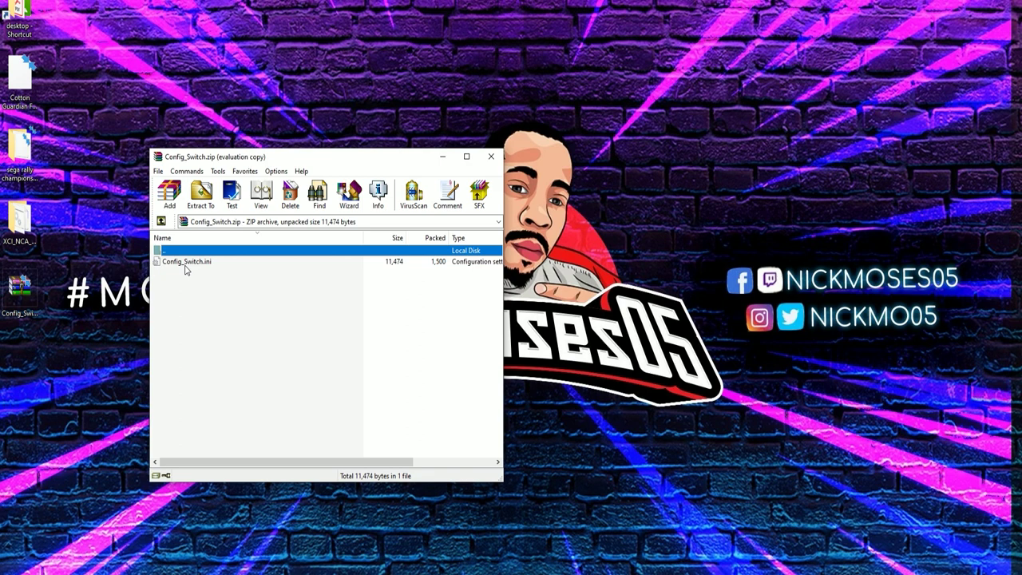
- Extract Config_Switch.ini to the desktop and upload Cotton2_Switch.ini to the romfs folder, overwriting the existing file
drag(185, 263, 40, 357)
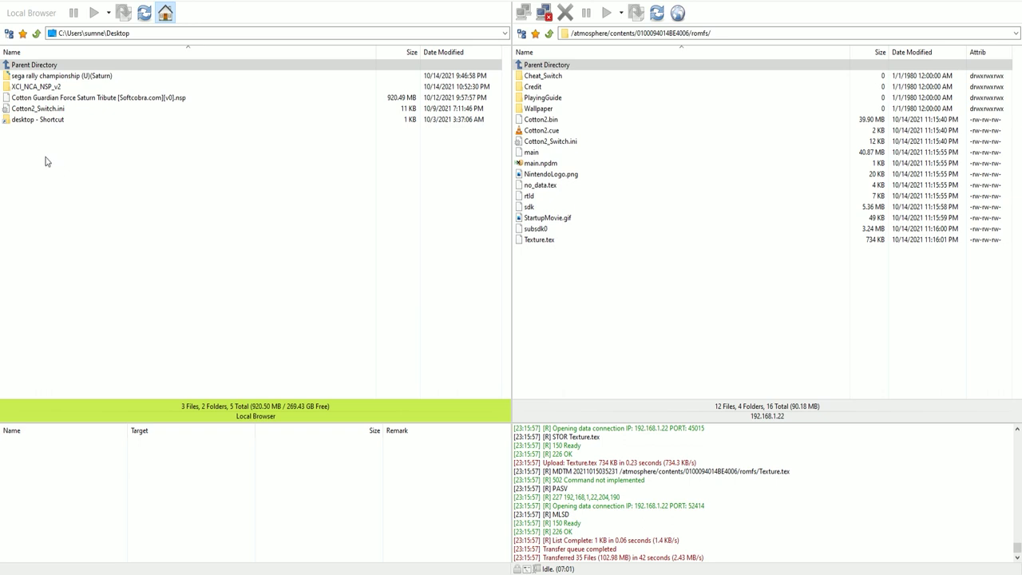
click(38, 112)
right_click(38, 113)
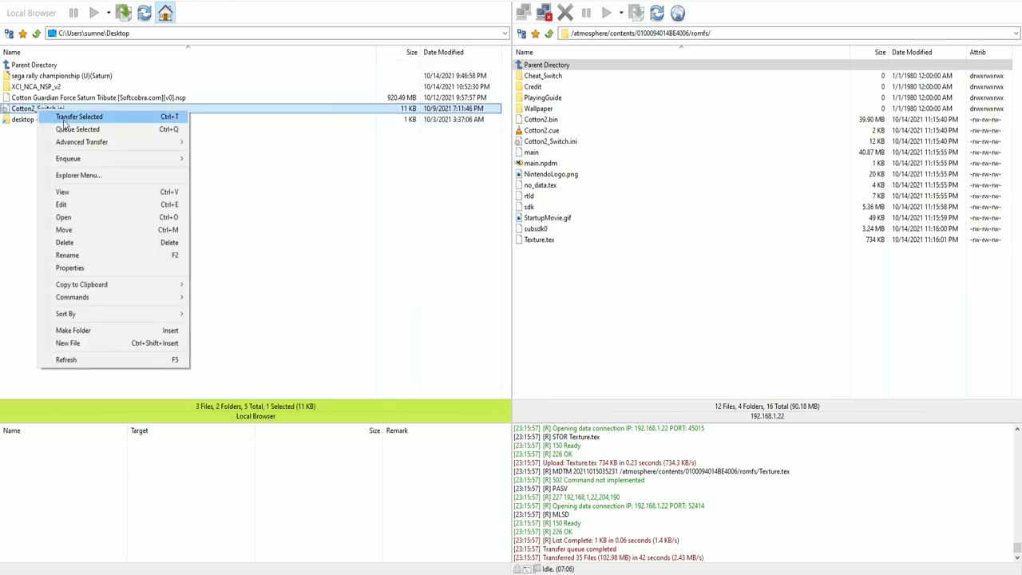
click(57, 117)
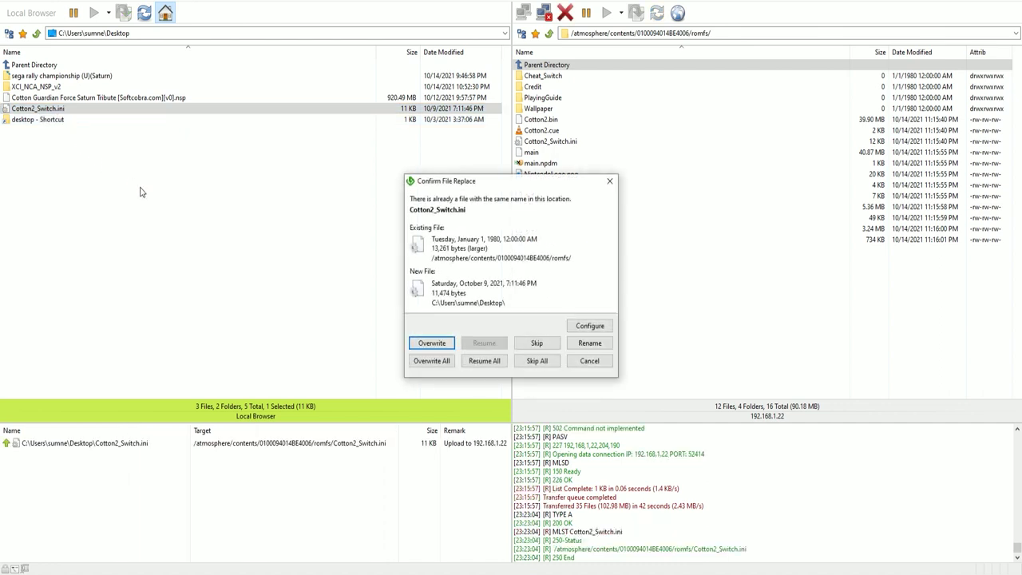
click(431, 361)
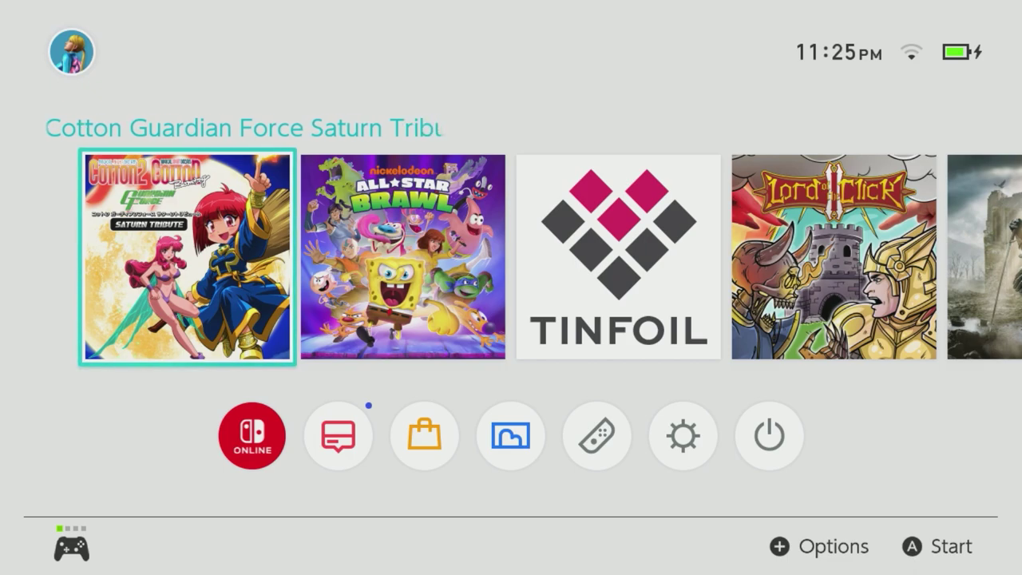
- Launch Cotton Guardian Force Saturn Tribute on the Switch and continue past the button configuration screen
key(Return)
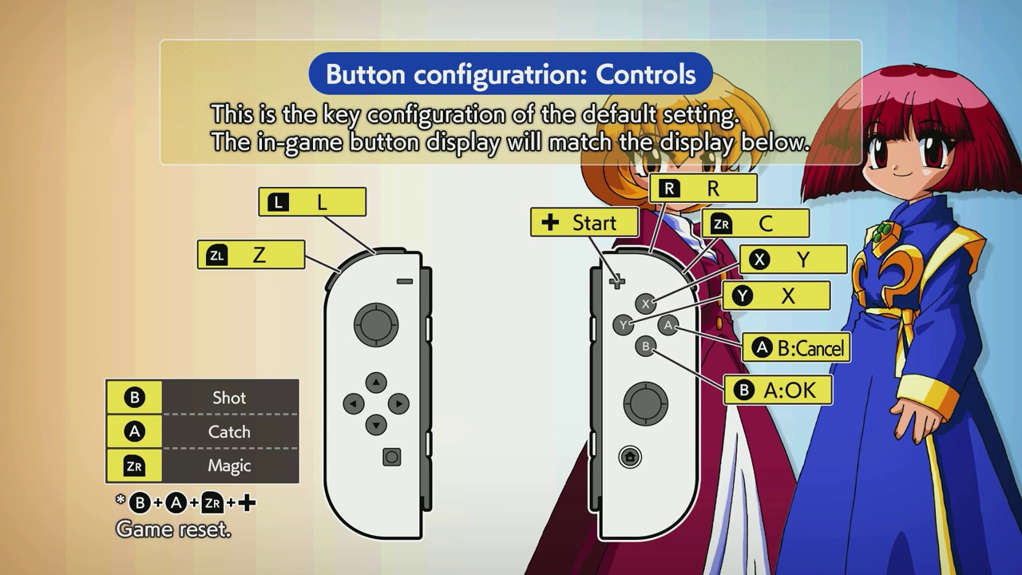
key(Return)
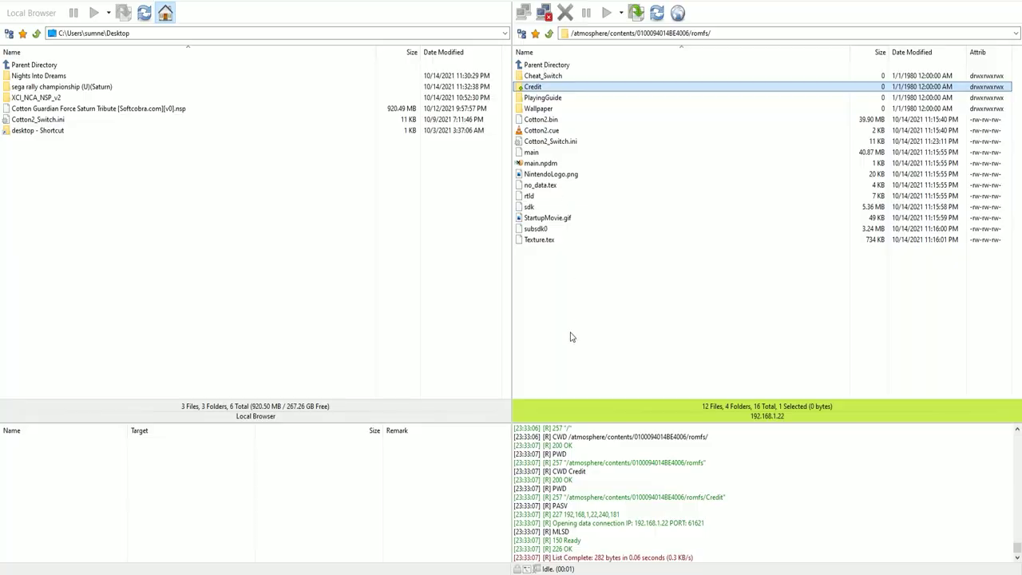
- Queue NiGHTS Into Dreams.bin from the desktop's Nights Into Dreams folder for upload to the romfs folder
click(571, 337)
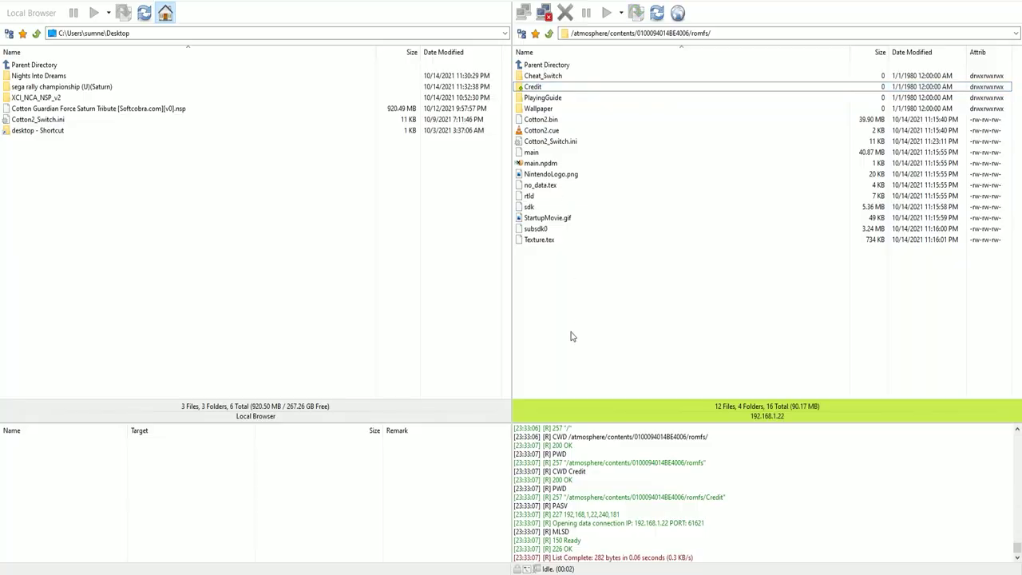
double_click(56, 76)
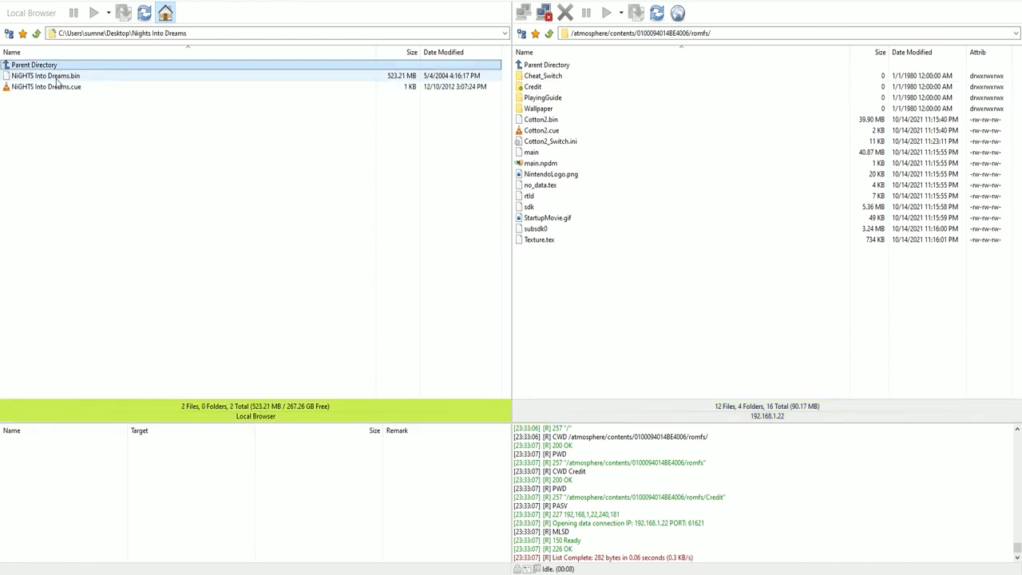
right_click(58, 77)
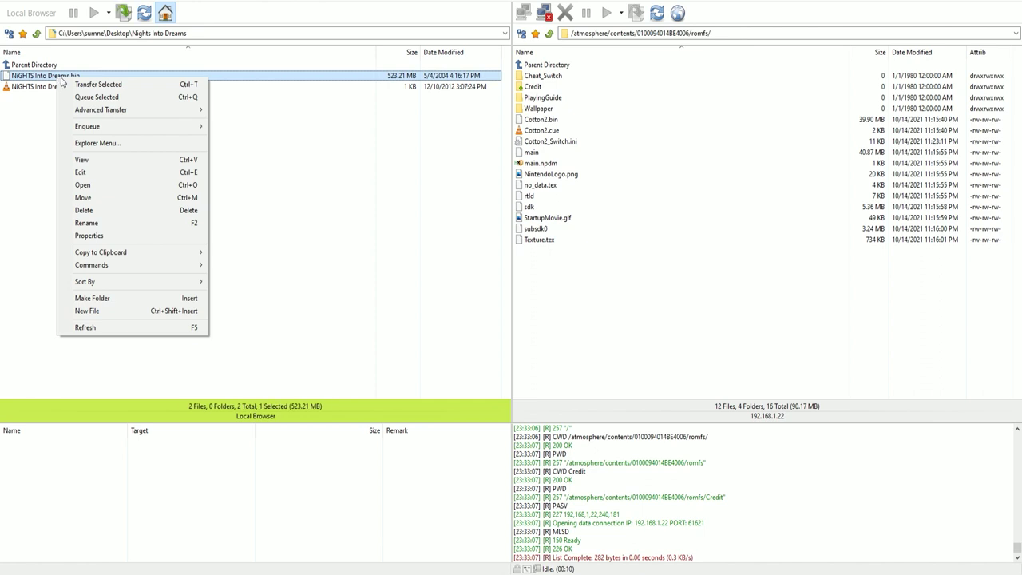
click(83, 97)
- Add SEGARALLY_CHAMPIONSHIP.bin from the sega rally championship folder to the upload queue and transfer the queue
double_click(57, 65)
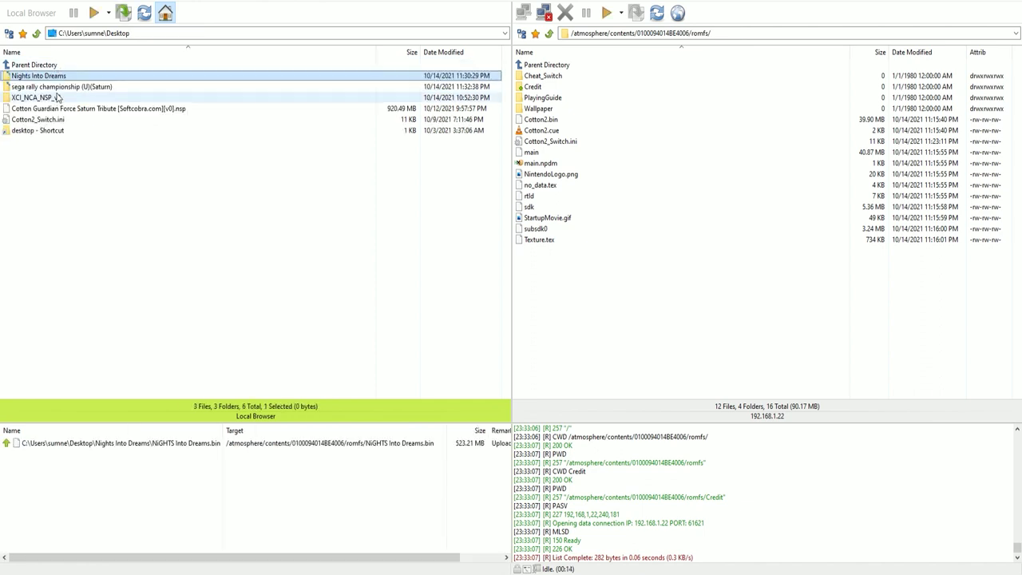
double_click(57, 86)
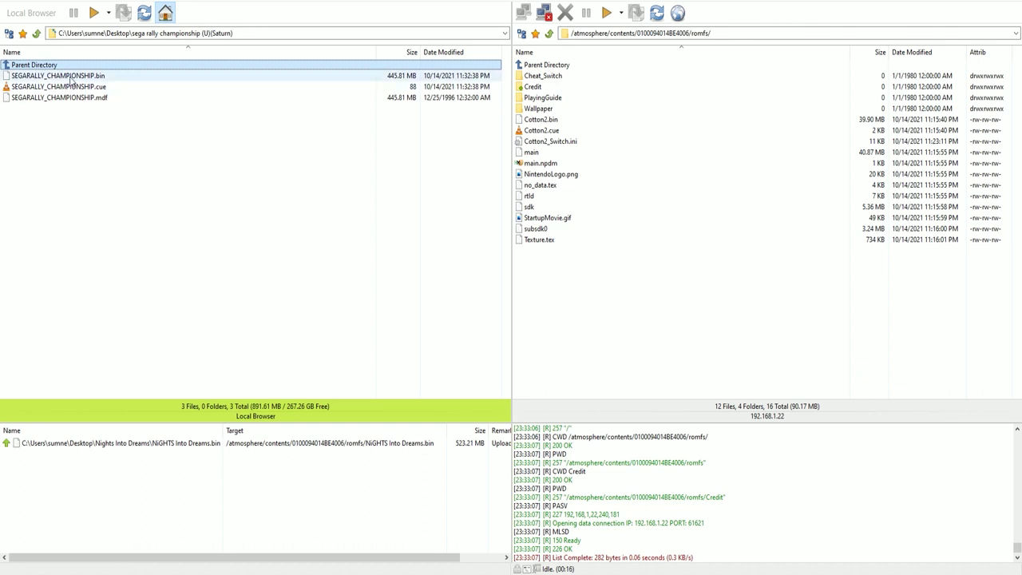
right_click(70, 79)
click(108, 97)
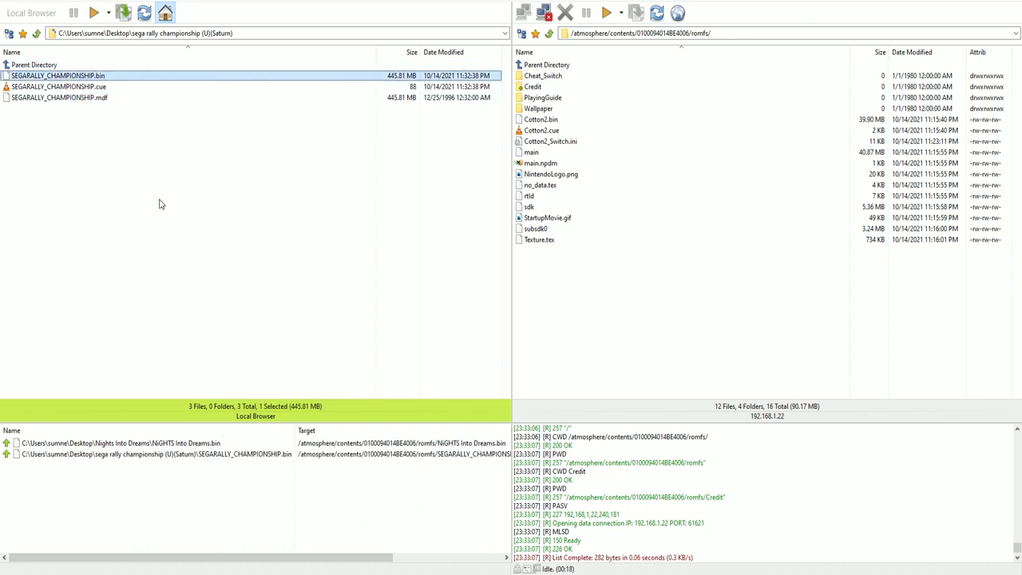
right_click(185, 446)
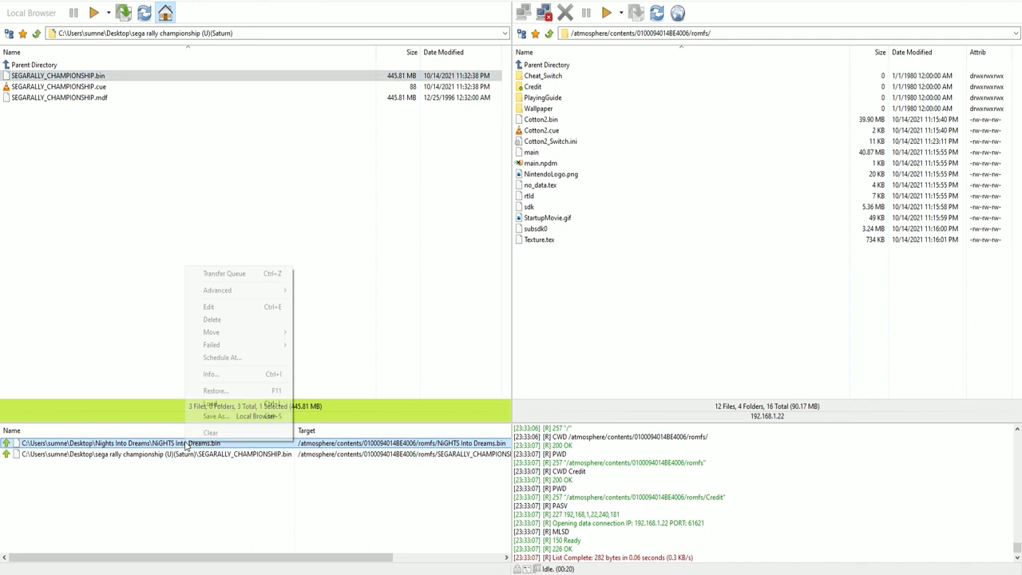
click(225, 274)
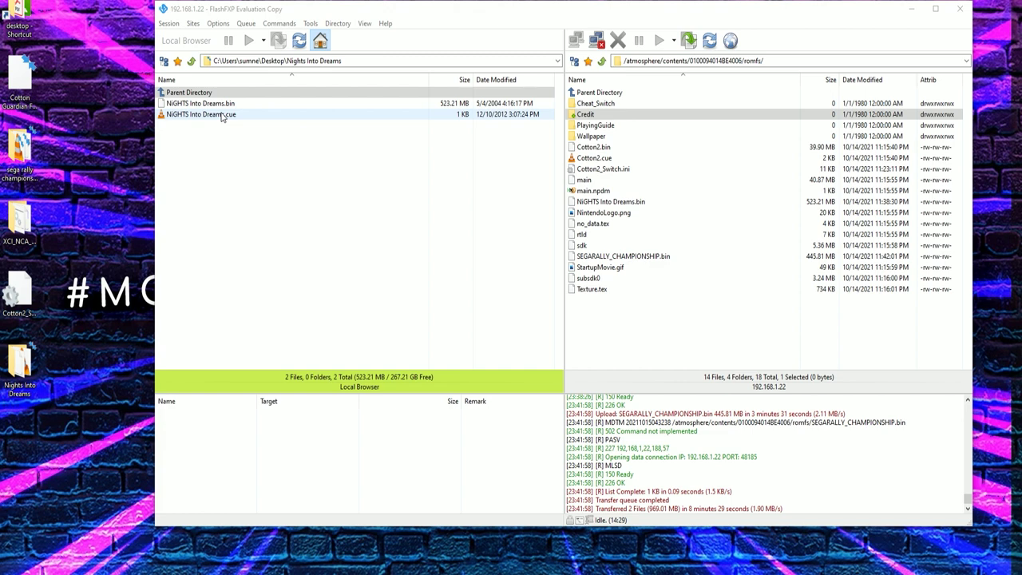
- Copy NiGHTS Into Dreams.cue to the desktop and rename the copy Cotton2.cue
click(223, 116)
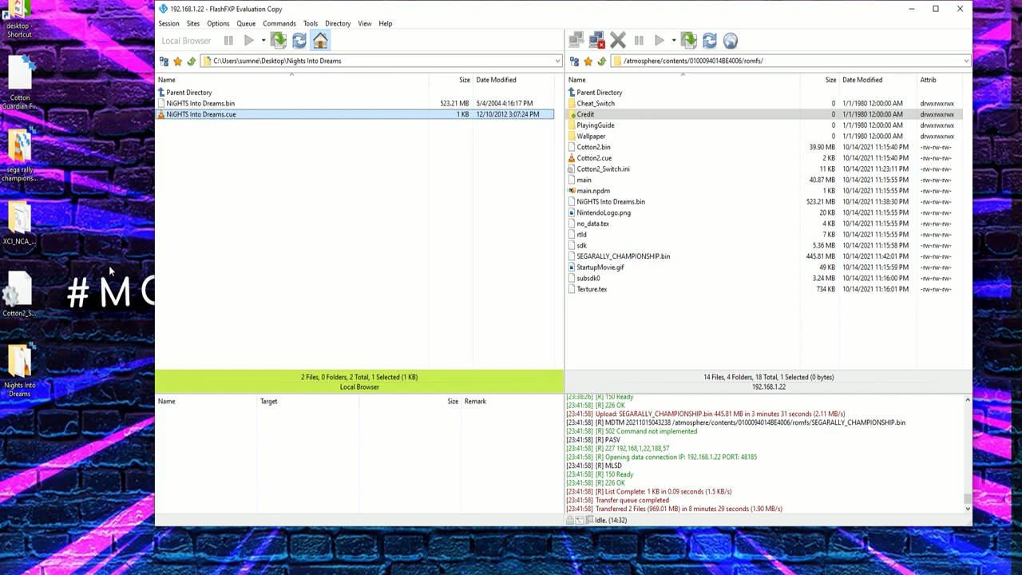
drag(12, 424, 18, 428)
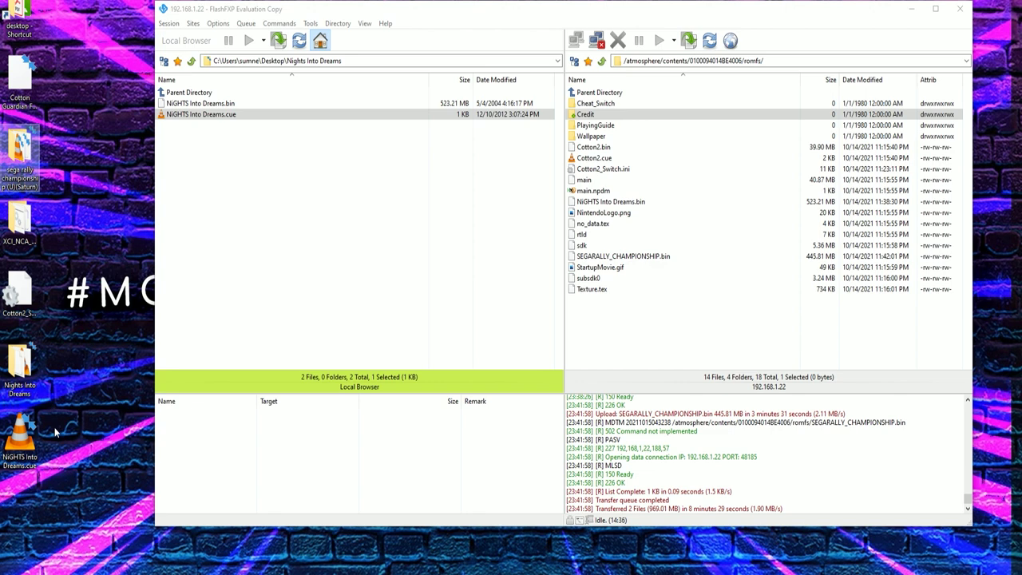
right_click(24, 448)
click(46, 421)
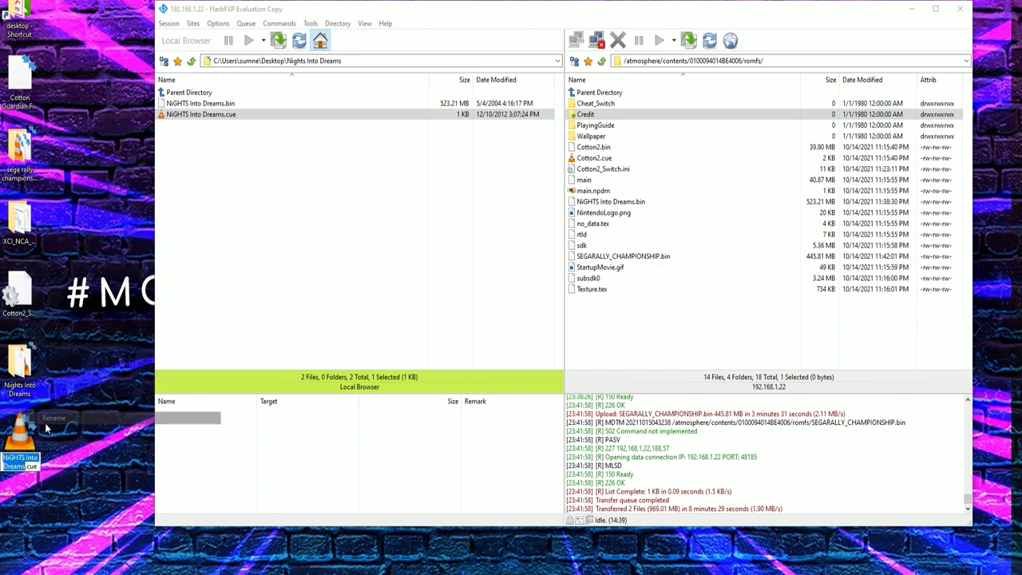
text(Cott)
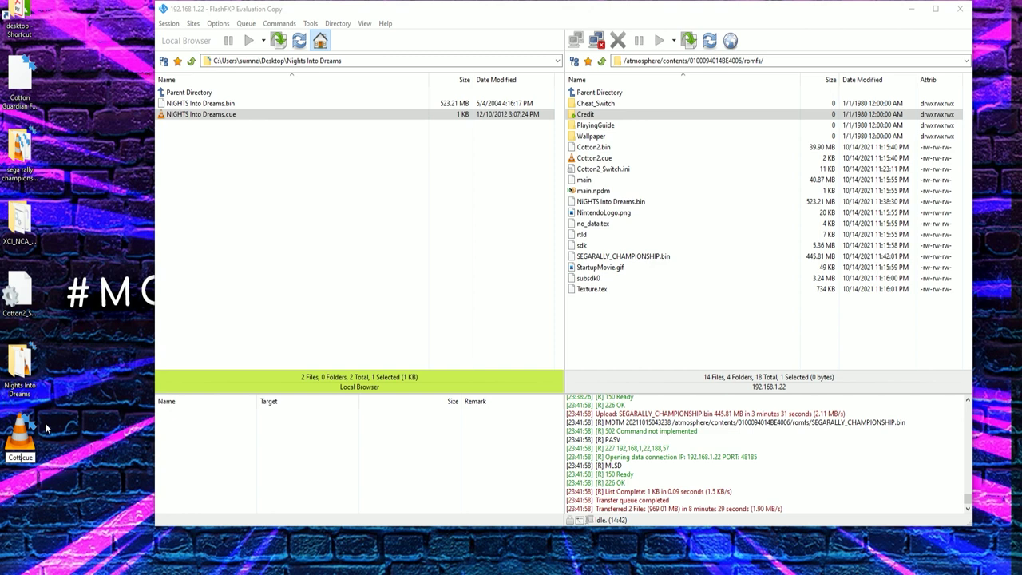
text(on2)
key(Return)
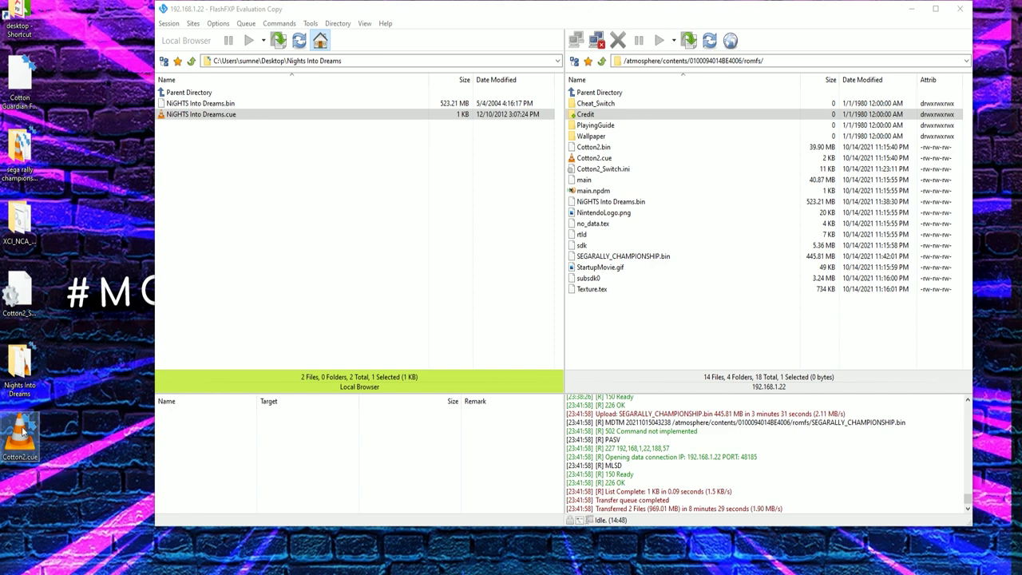
- Upload the desktop's Cotton2.cue to the romfs folder, overwriting the existing file
drag(23, 431, 631, 298)
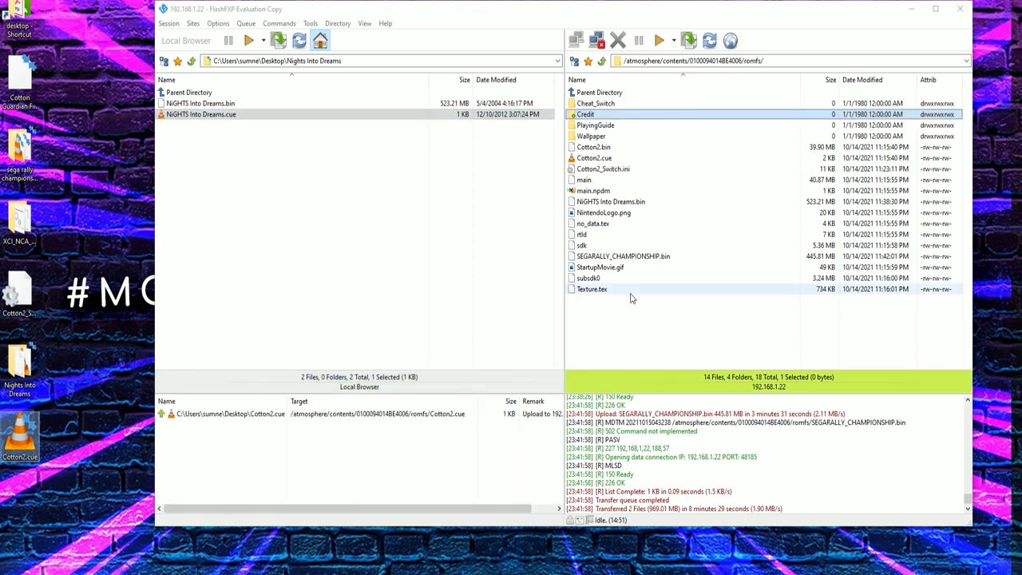
right_click(384, 417)
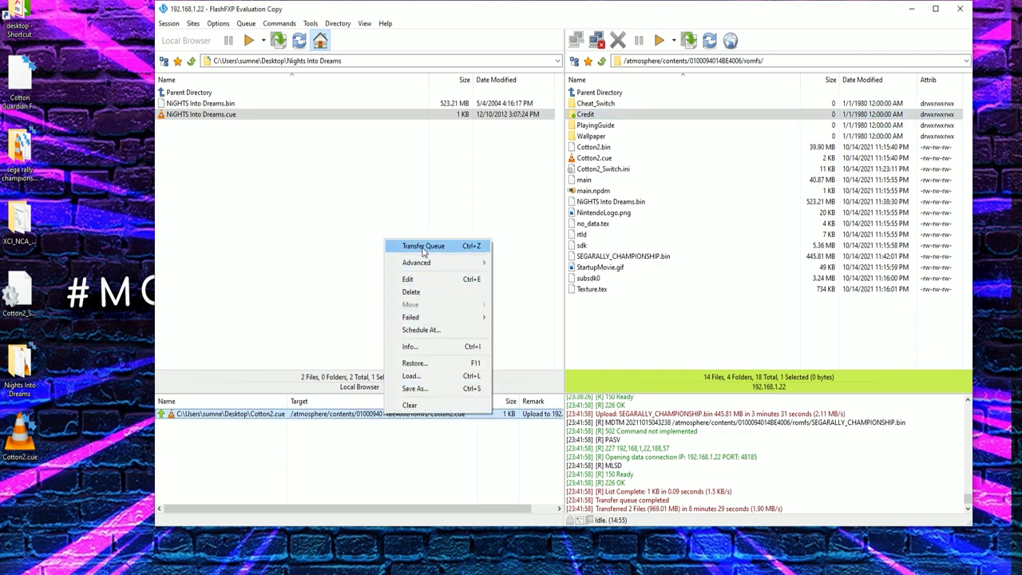
click(423, 249)
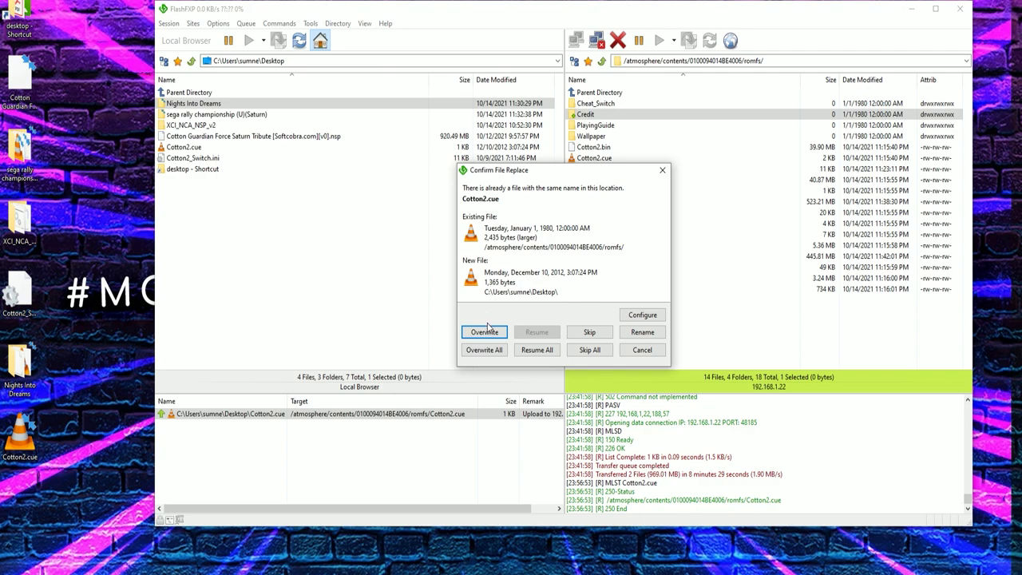
click(495, 350)
key(Return)
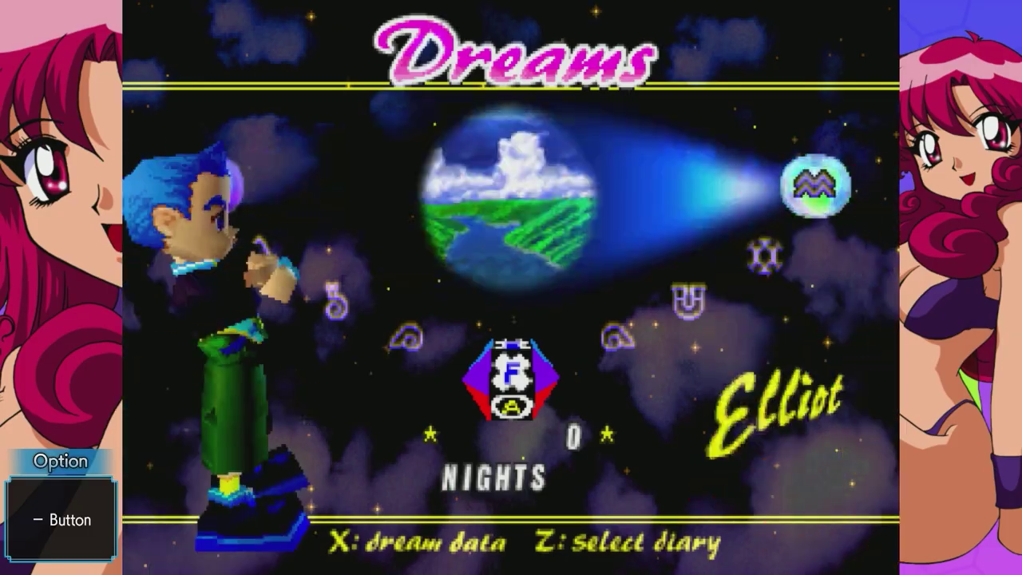
key(Return)
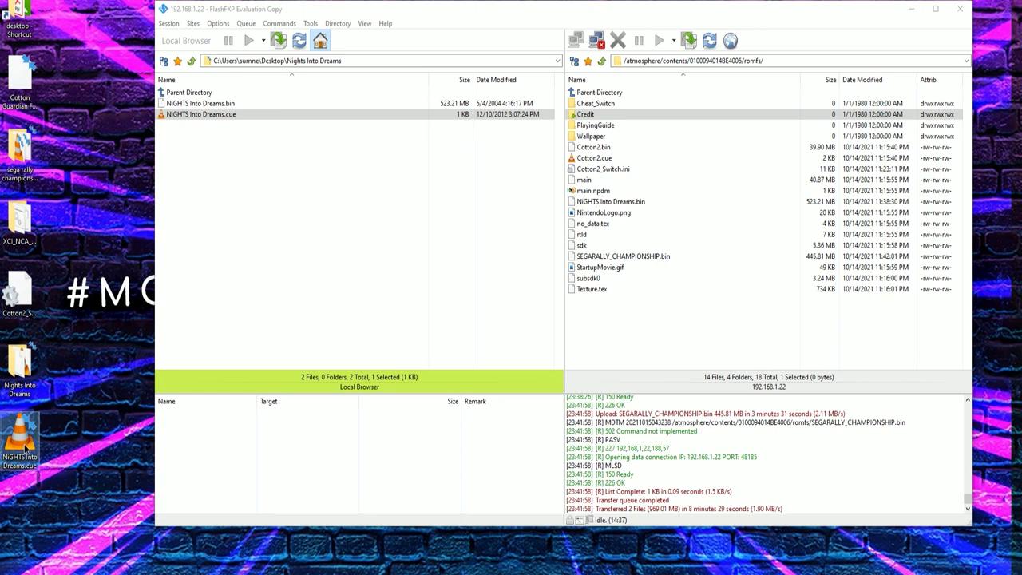
- Rename the desktop copy of NiGHTS Into Dreams.cue to Cotton2.cue and transfer it to the romfs folder, replacing the file of the same name
right_click(25, 450)
click(46, 429)
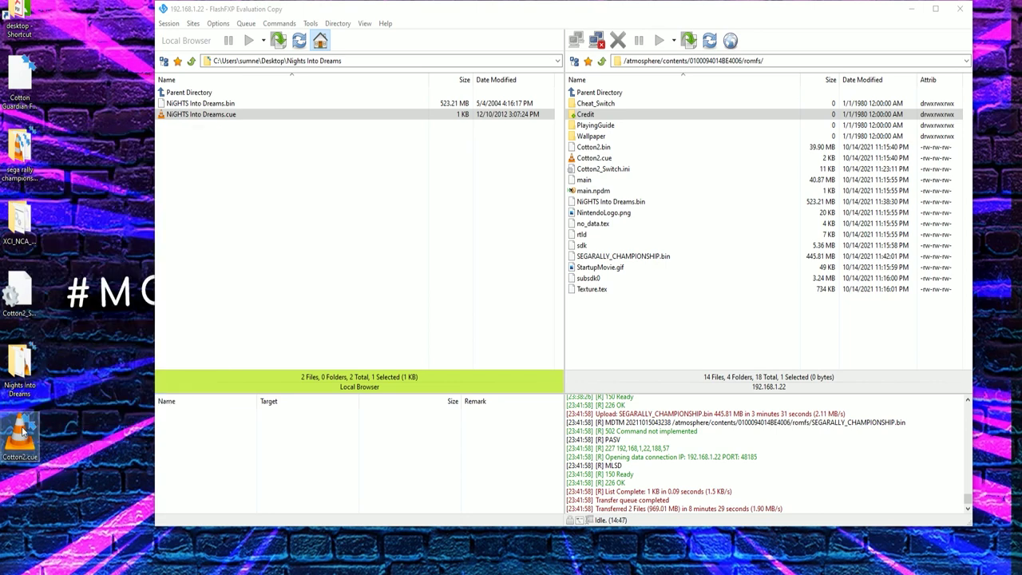
click(631, 300)
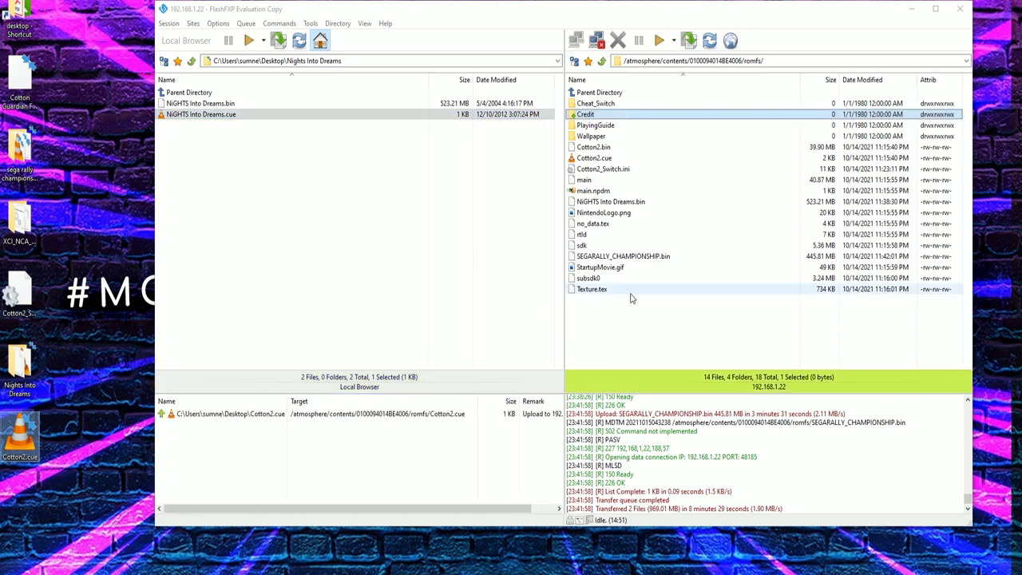
right_click(385, 417)
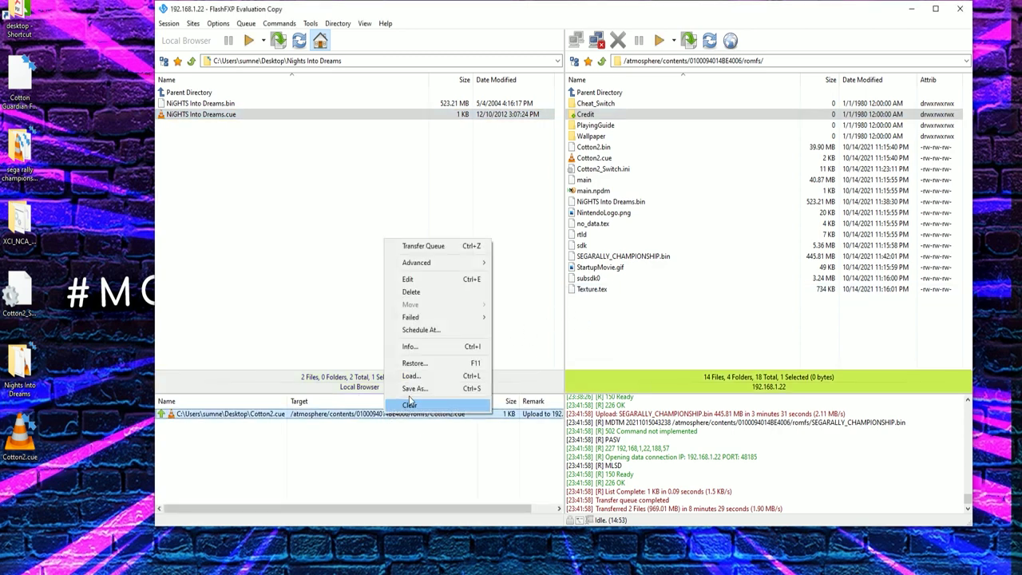
click(423, 246)
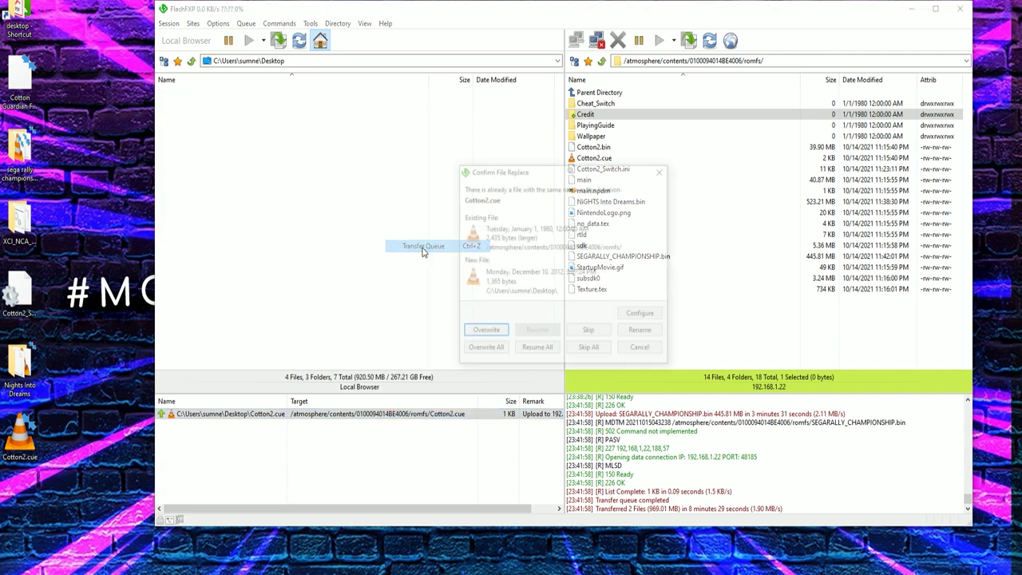
click(497, 352)
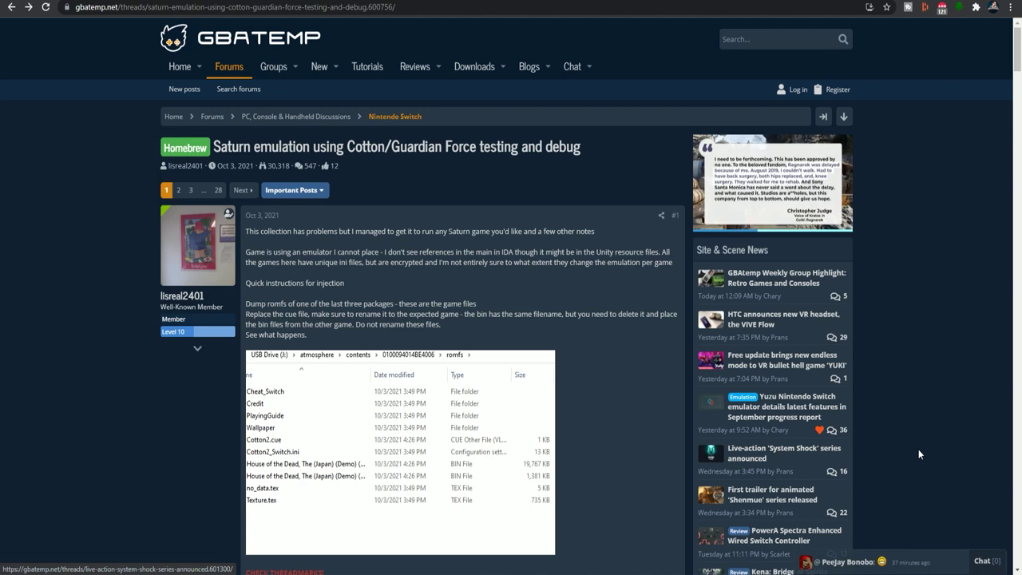
- Read the GBAtemp thread on Saturn emulation using Cotton/Guardian Force, covering the injection instructions, Options icon removal and tested games
scroll(955, 435, down, 5)
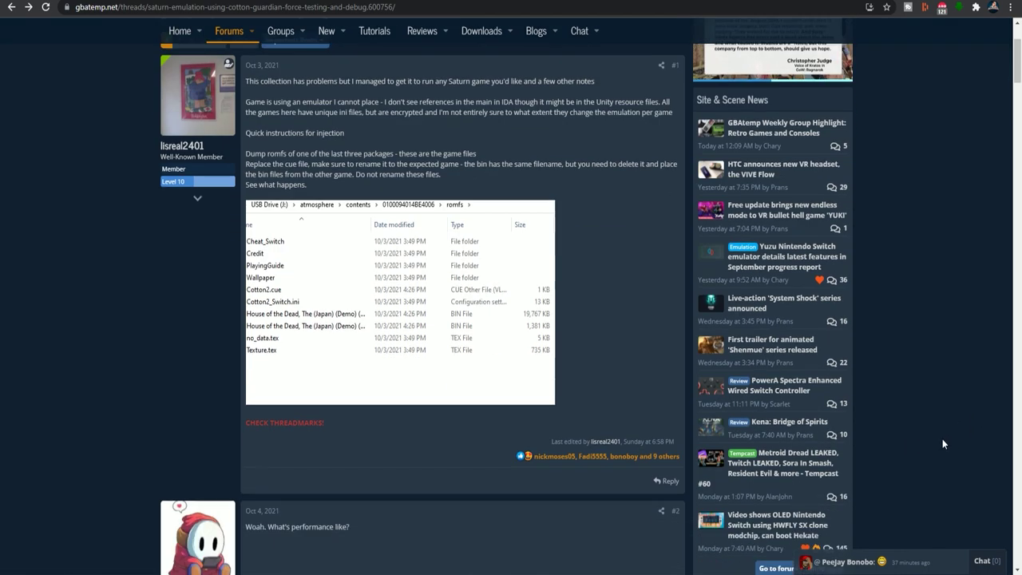
scroll(938, 439, down, 5)
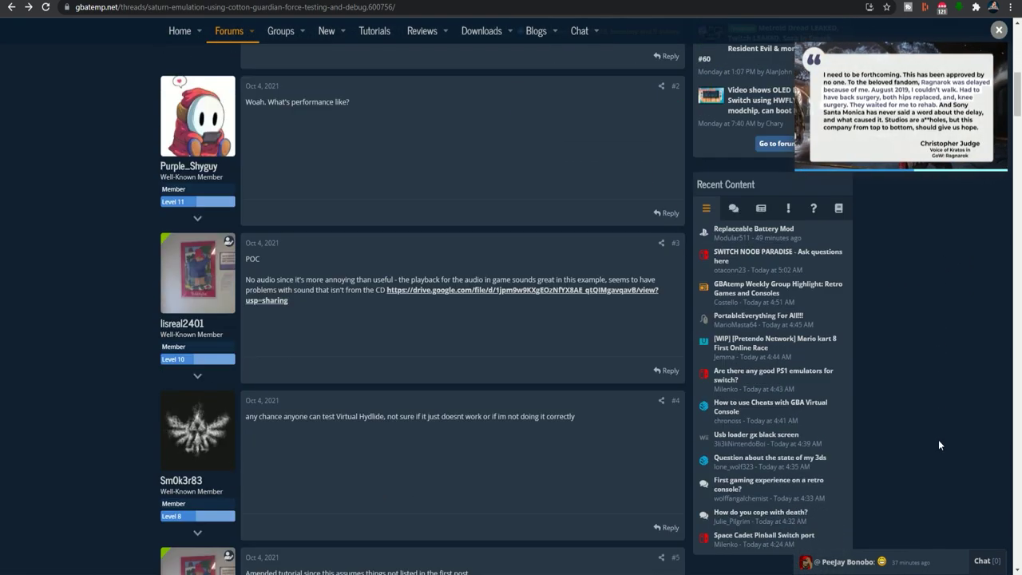
click(998, 29)
scroll(906, 344, down, 4)
scroll(907, 364, down, 5)
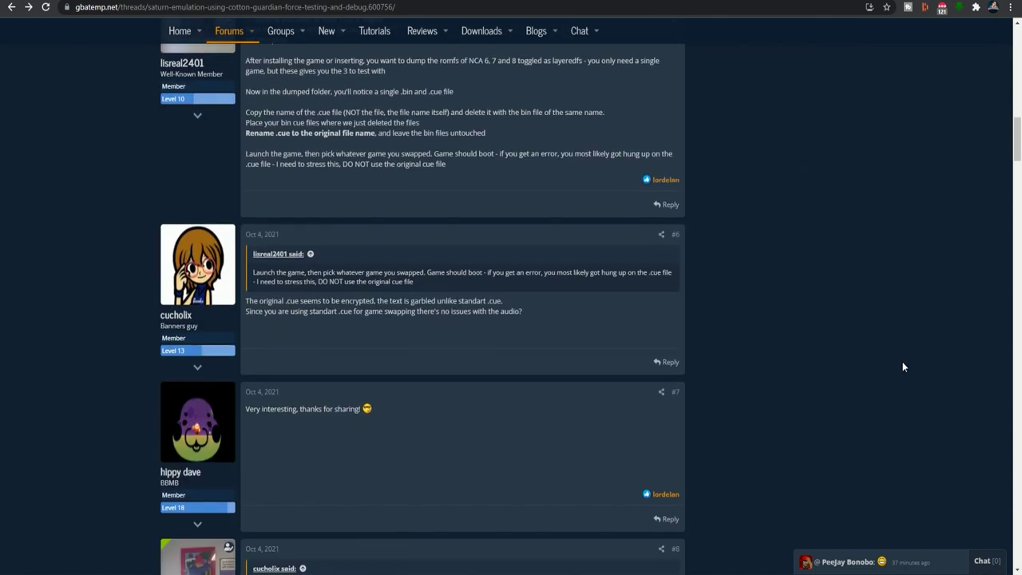
scroll(870, 367, down, 7)
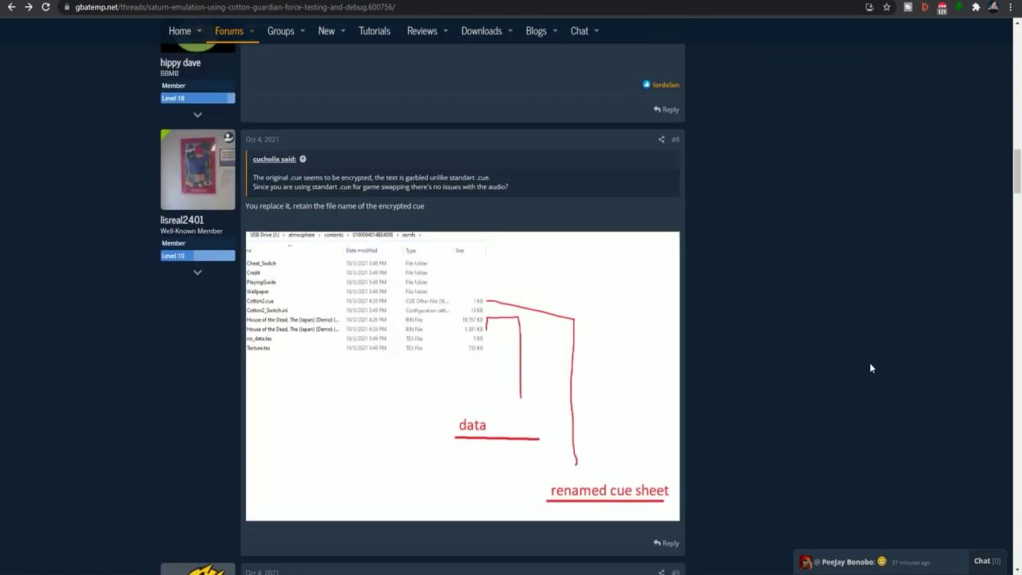
scroll(851, 370, down, 7)
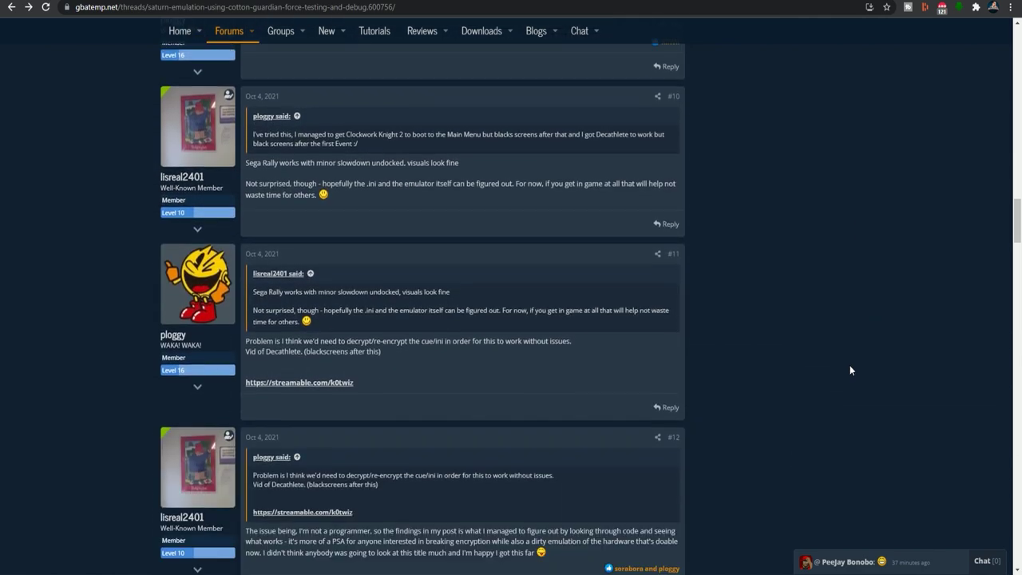
scroll(850, 369, down, 6)
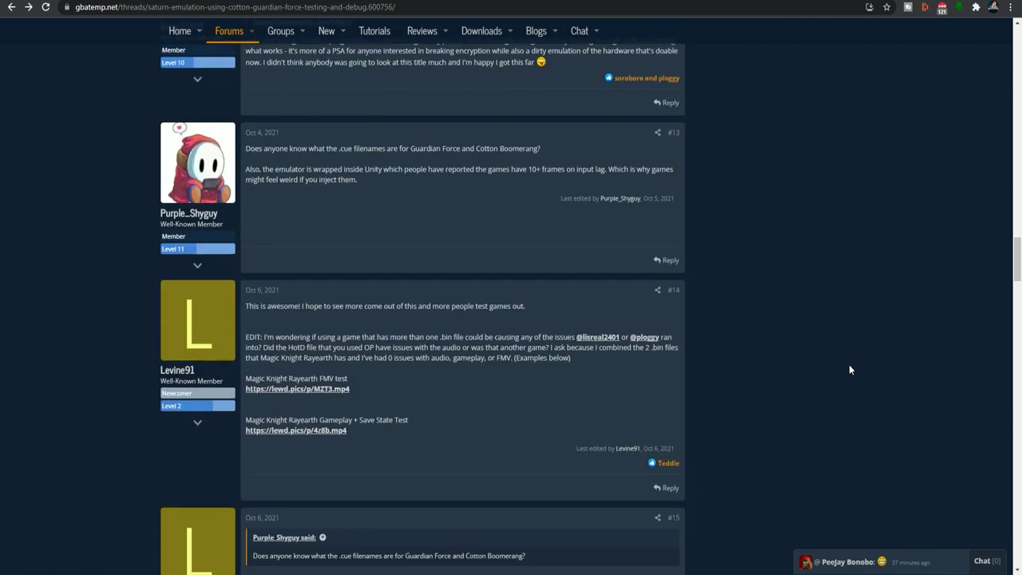
scroll(850, 370, down, 3)
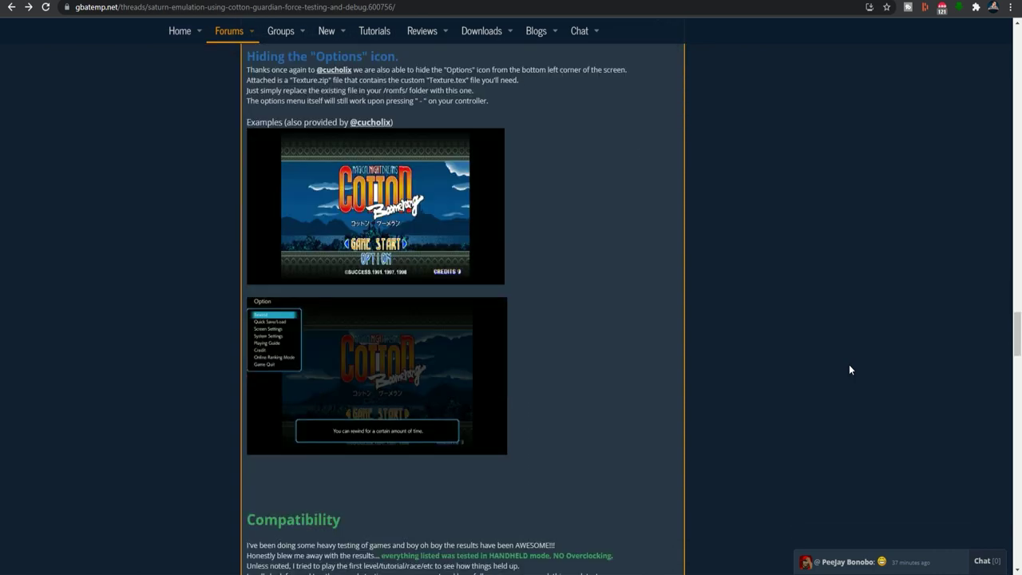
scroll(850, 370, down, 5)
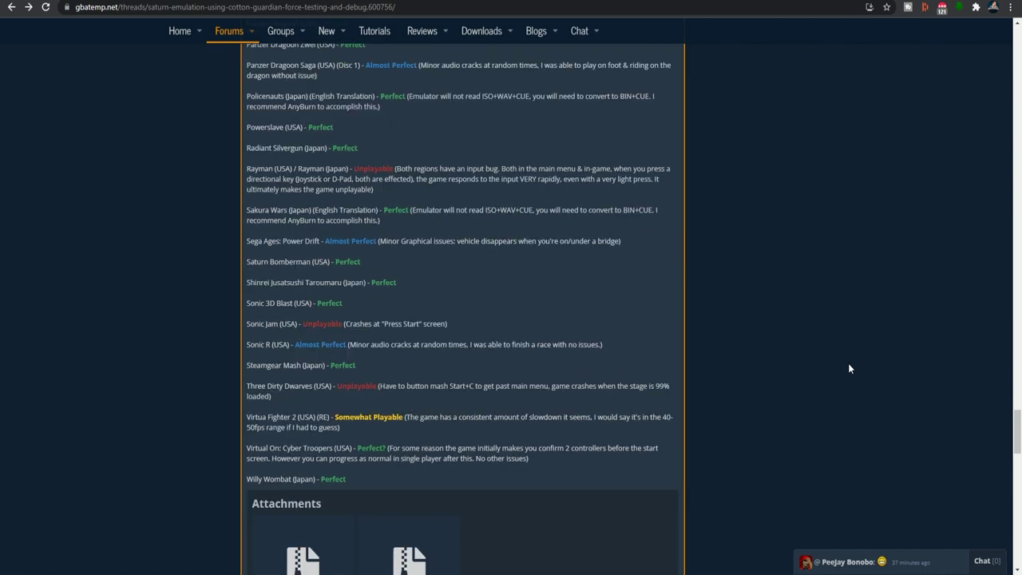
scroll(849, 369, down, 3)
scroll(850, 369, down, 5)
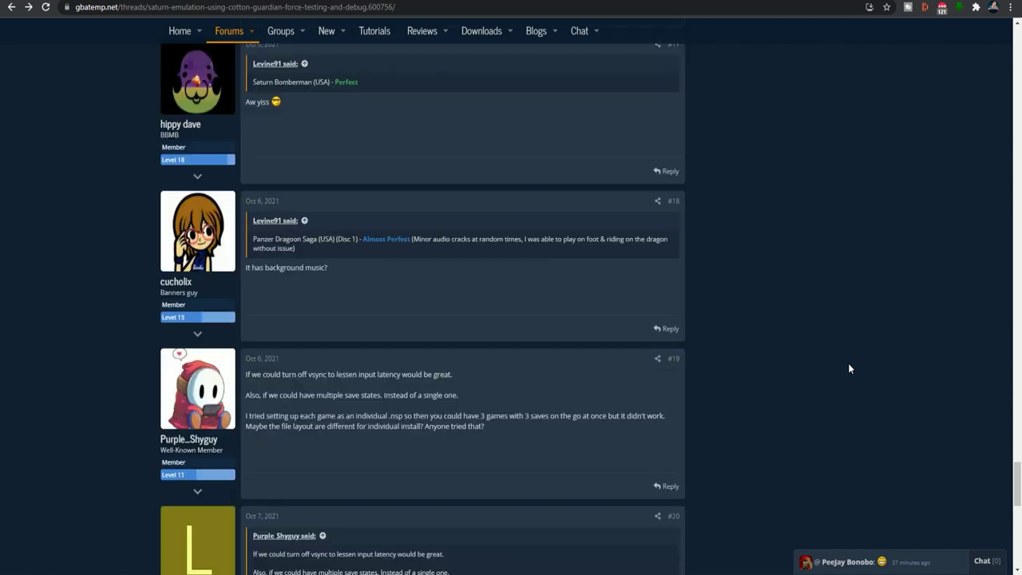
scroll(849, 363, down, 7)
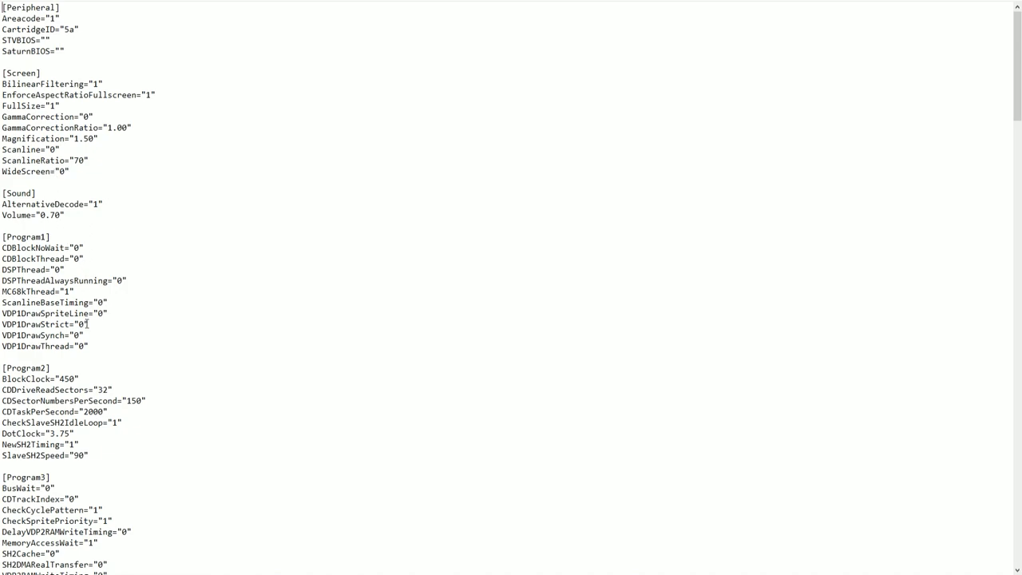
- Examine the emulator's configuration settings, including the Program and Input sections, and the forum thread's game compatibility list
scroll(109, 412, down, 20)
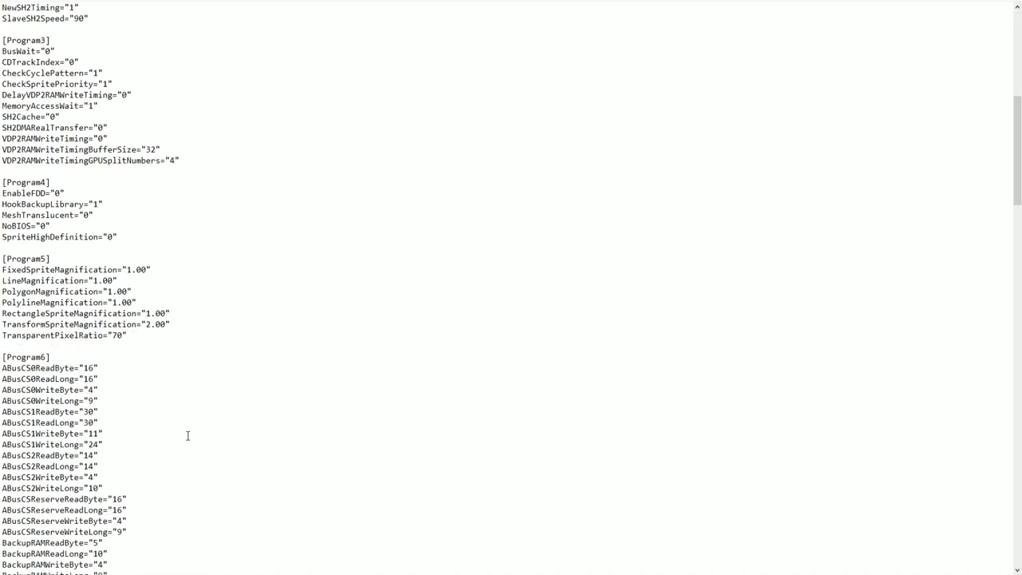
scroll(189, 437, down, 20)
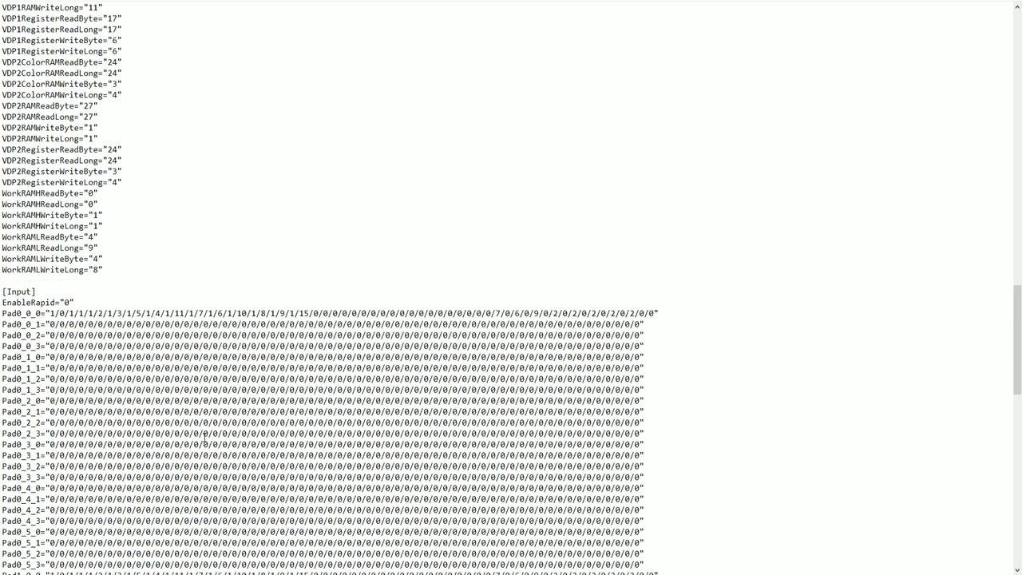
scroll(235, 438, down, 19)
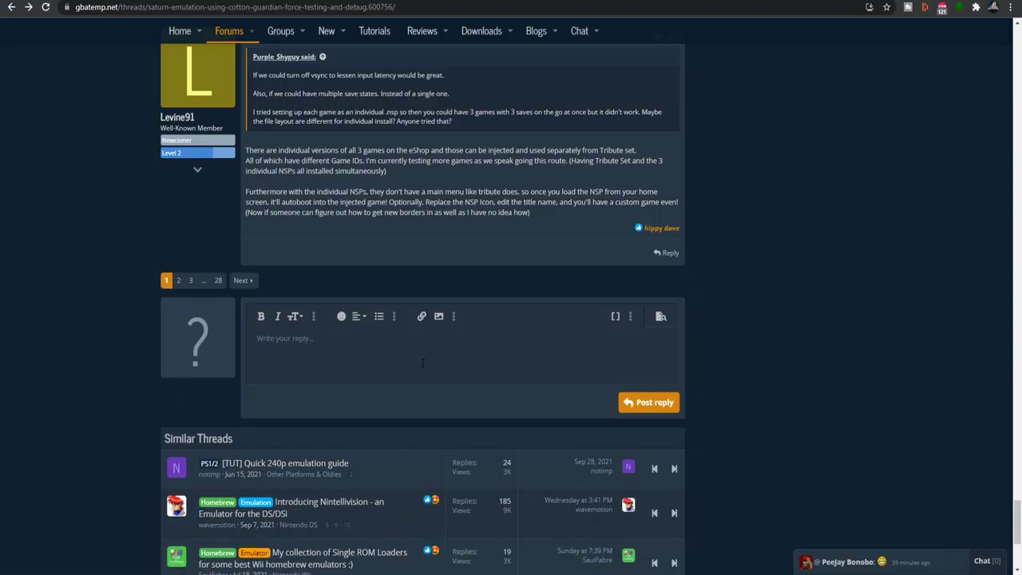
scroll(417, 359, up, 20)
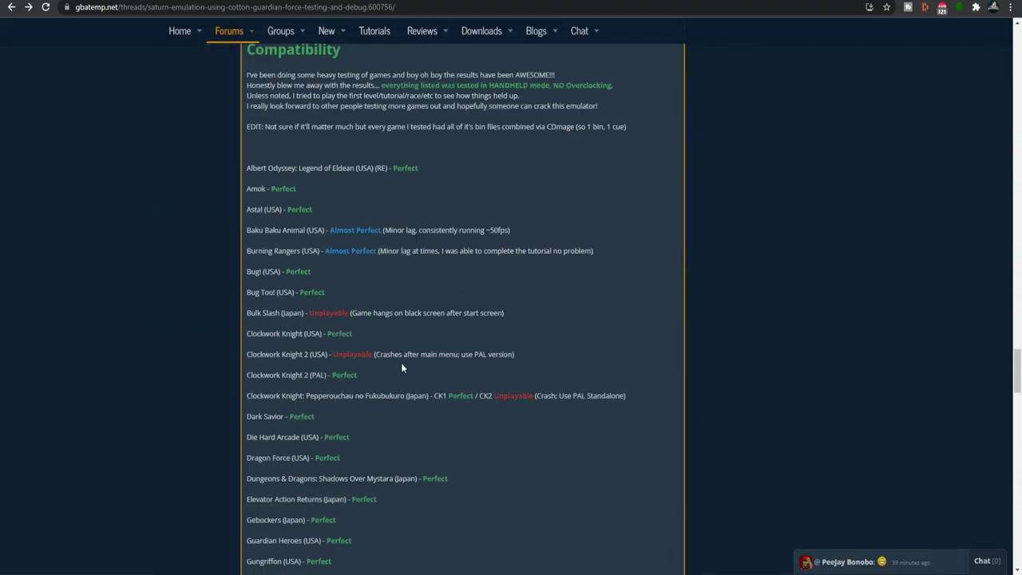
scroll(398, 373, down, 3)
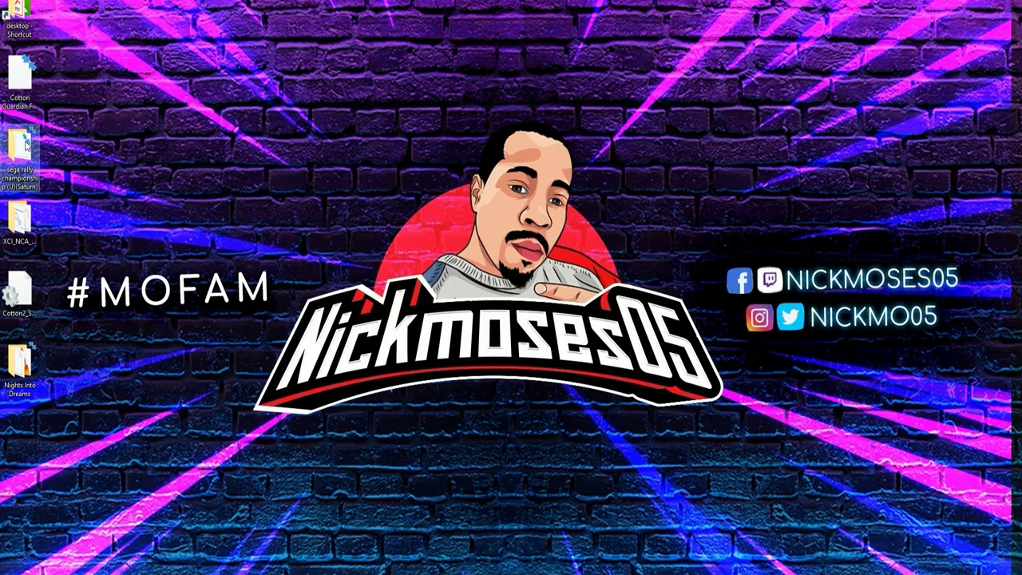
- Set PowerISO to use 1 virtual drive, starting from SEGARALLY_CHAMPIONSHIP.mdf in the desktop's sega rally championship folder
double_click(20, 148)
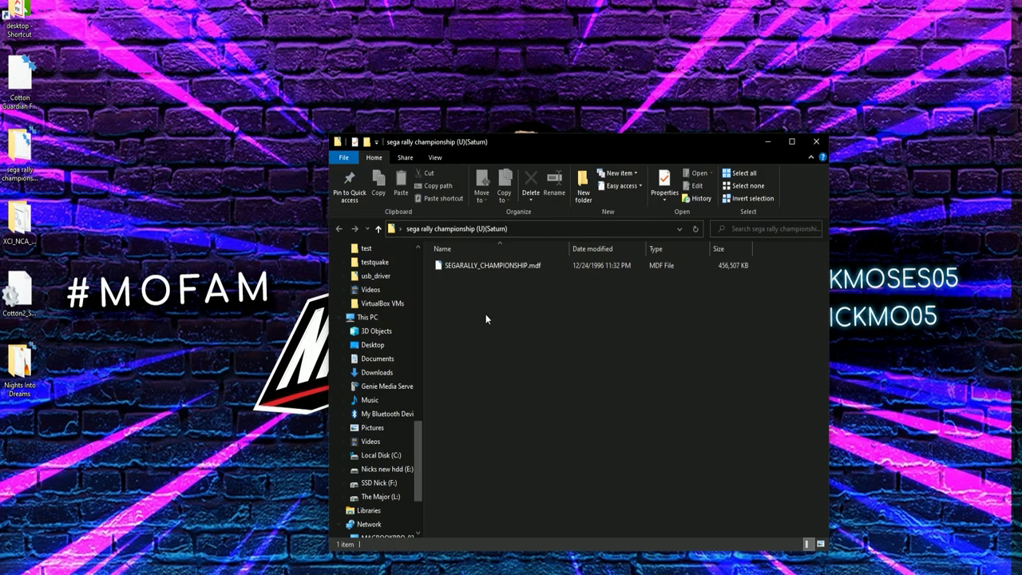
right_click(521, 267)
mouse_move(602, 444)
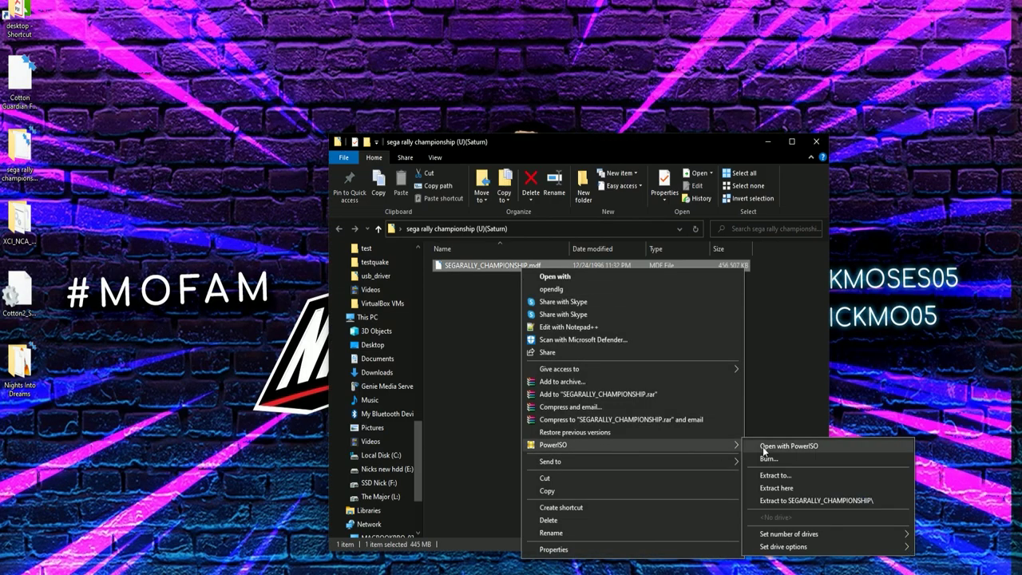
mouse_move(807, 540)
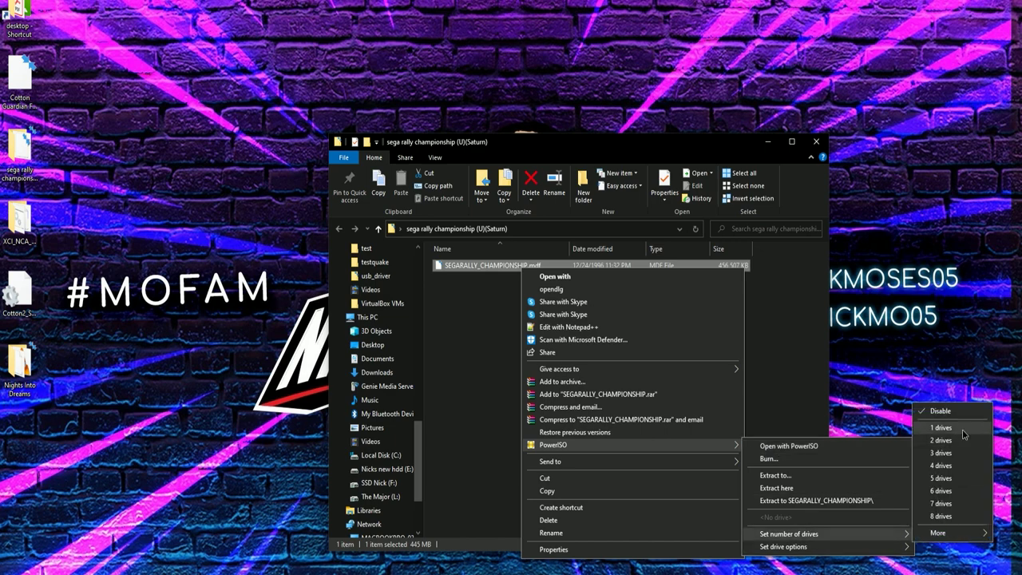
click(941, 428)
- Mount SEGARALLY_CHAMPIONSHIP.mdf to virtual drive D
right_click(495, 266)
mouse_move(607, 440)
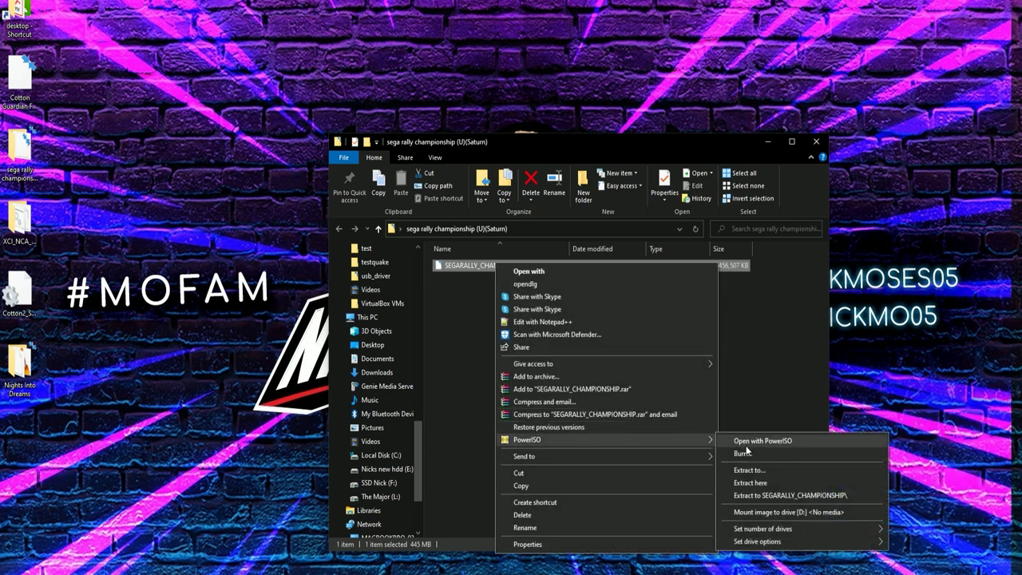
click(757, 514)
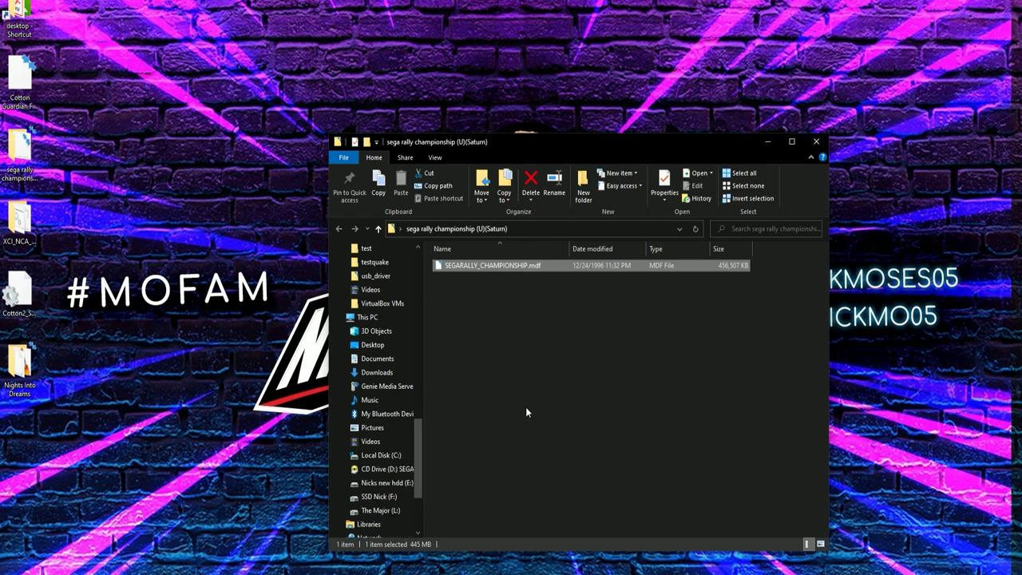
right_click(477, 266)
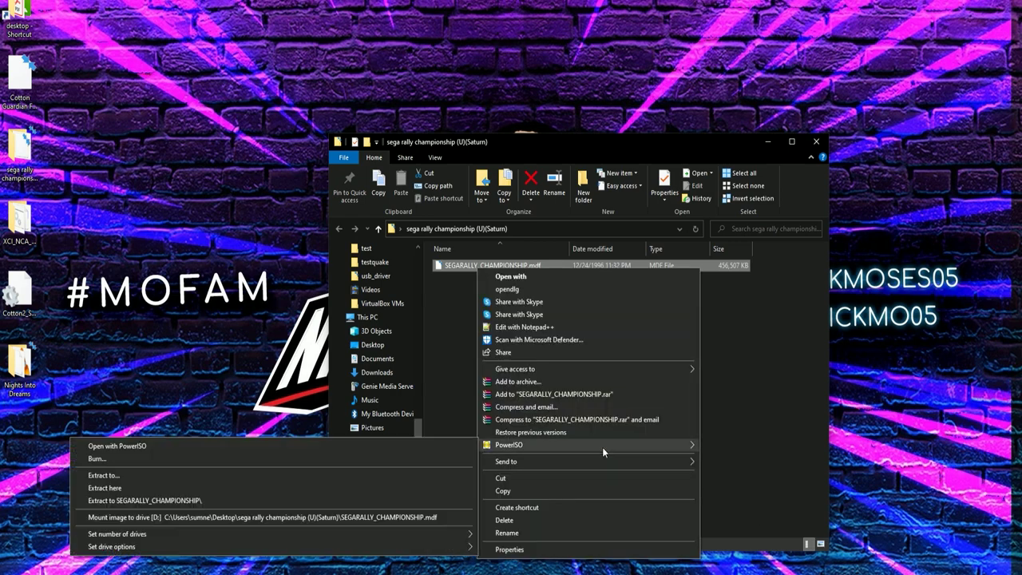
click(431, 461)
- Make a .bin image of mounted drive D with PowerISO, saving SEGARALLY_CHAMPIONSHIP.bin in the desktop's sega rally championship (U)(Saturn) folder
click(403, 471)
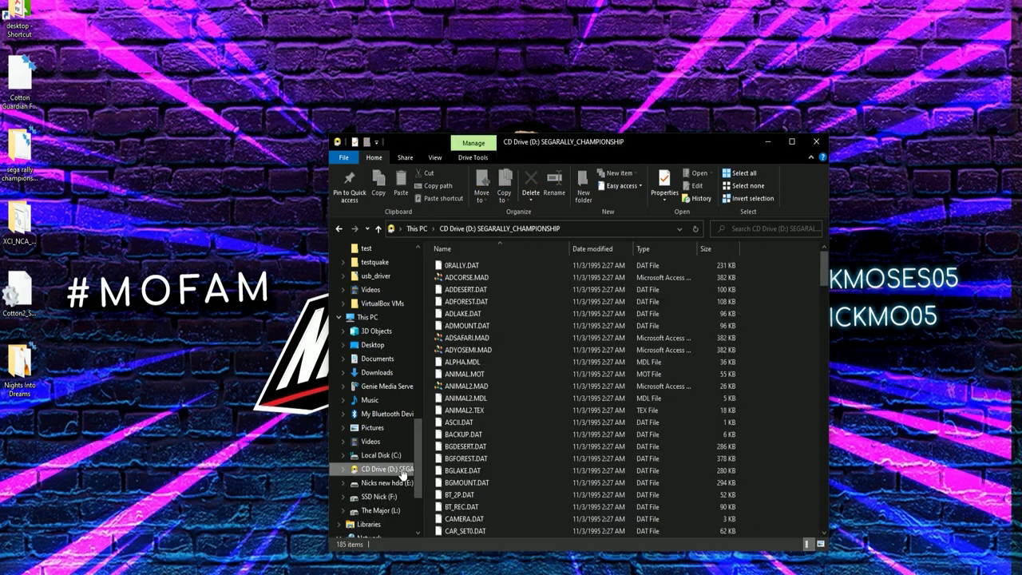
right_click(403, 471)
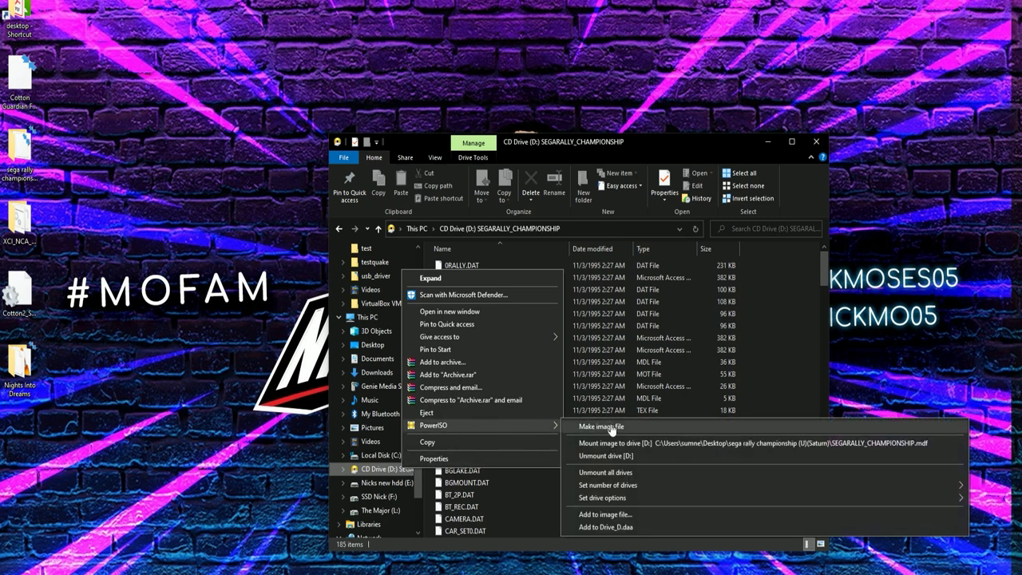
click(610, 423)
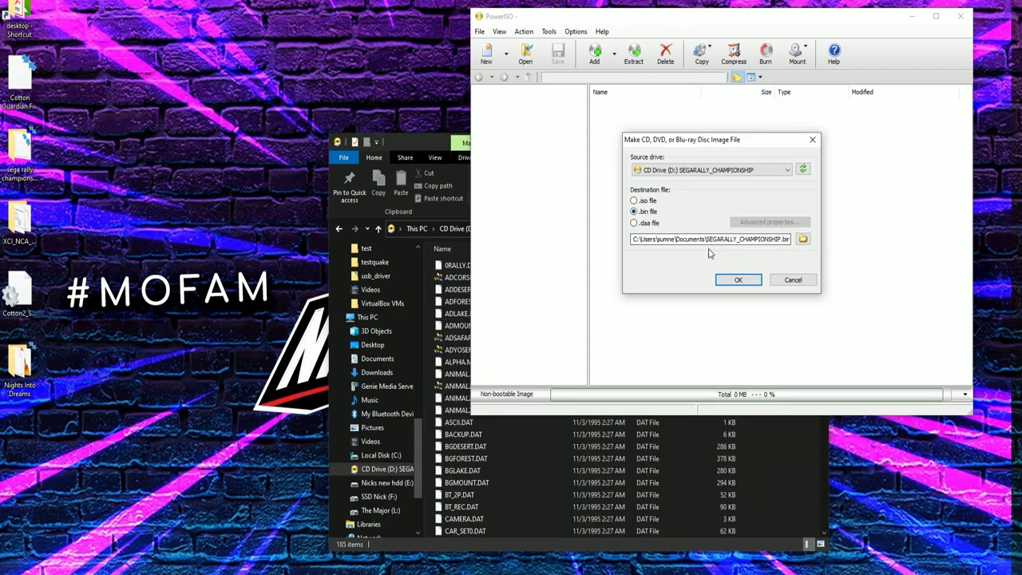
click(804, 241)
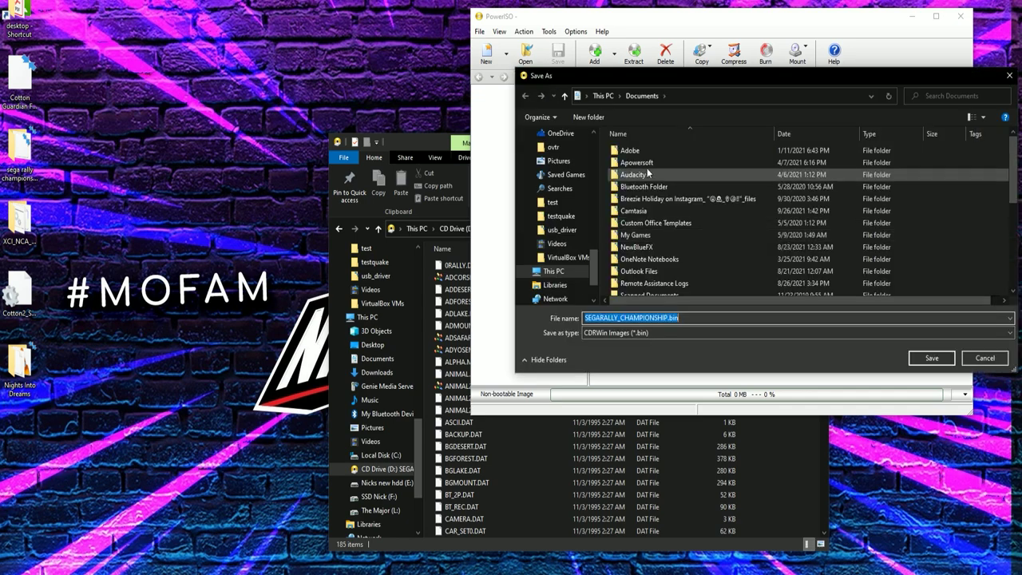
scroll(594, 146, up, 5)
click(559, 153)
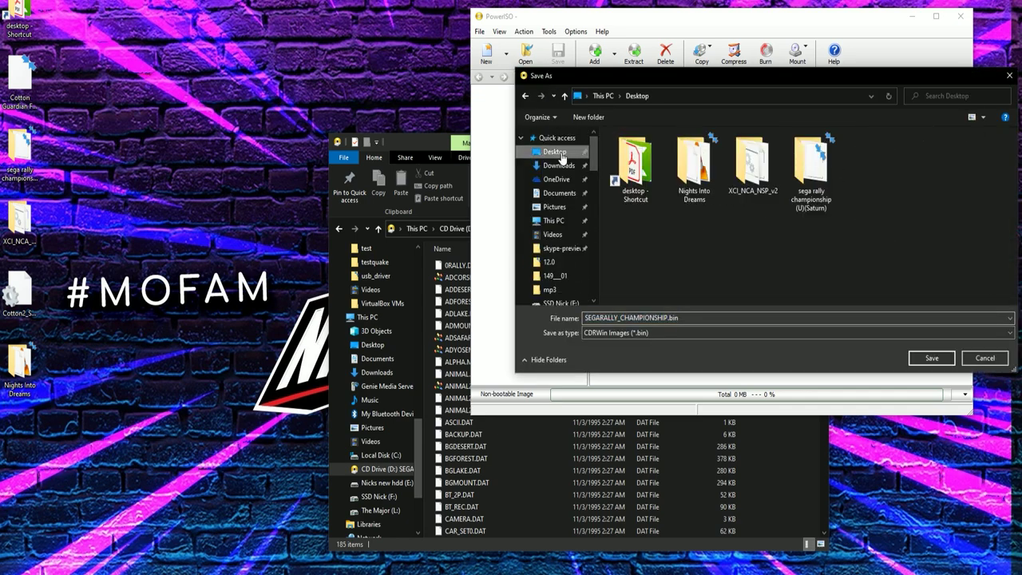
double_click(824, 162)
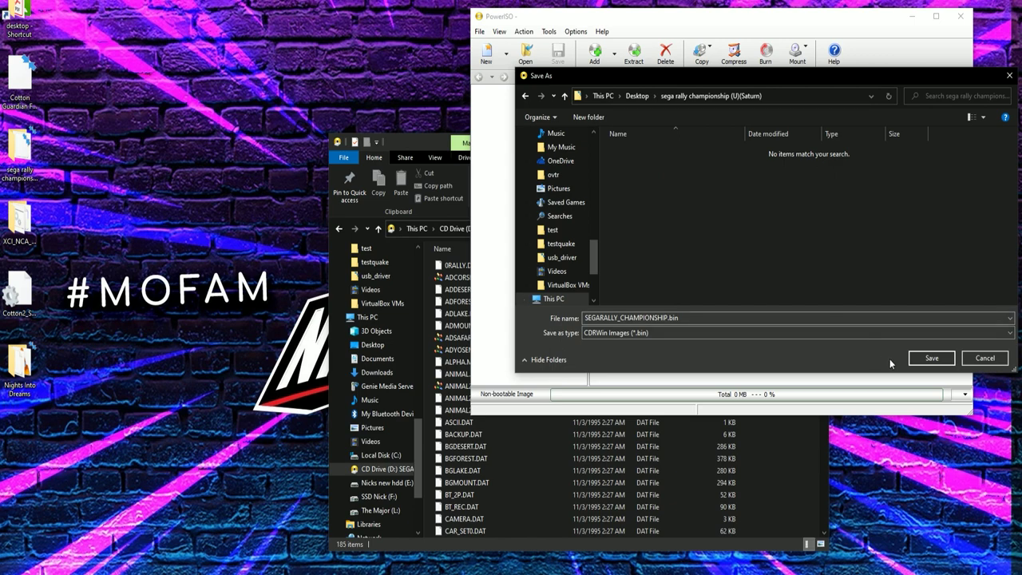
click(931, 357)
click(738, 279)
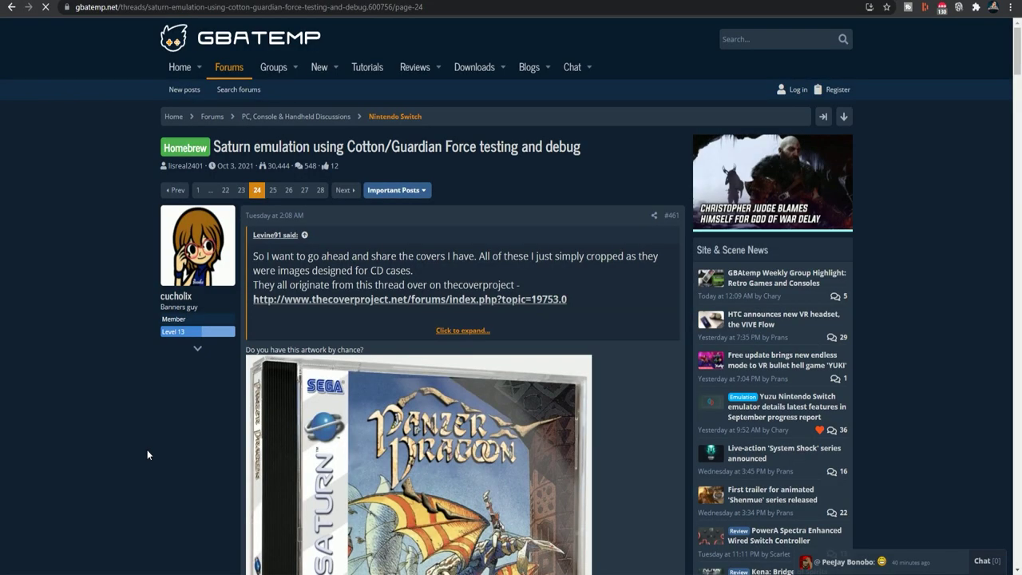
- Look through page 24 of the GBAtemp Saturn emulation thread, covering the shared Panzer Dragoon cover artwork and replies
scroll(172, 445, down, 7)
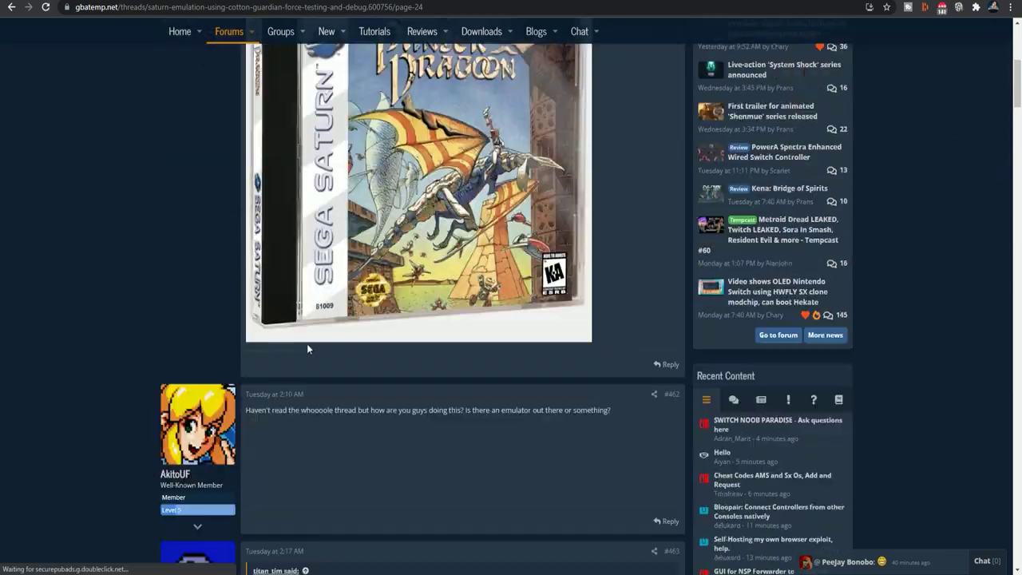
scroll(128, 285, down, 18)
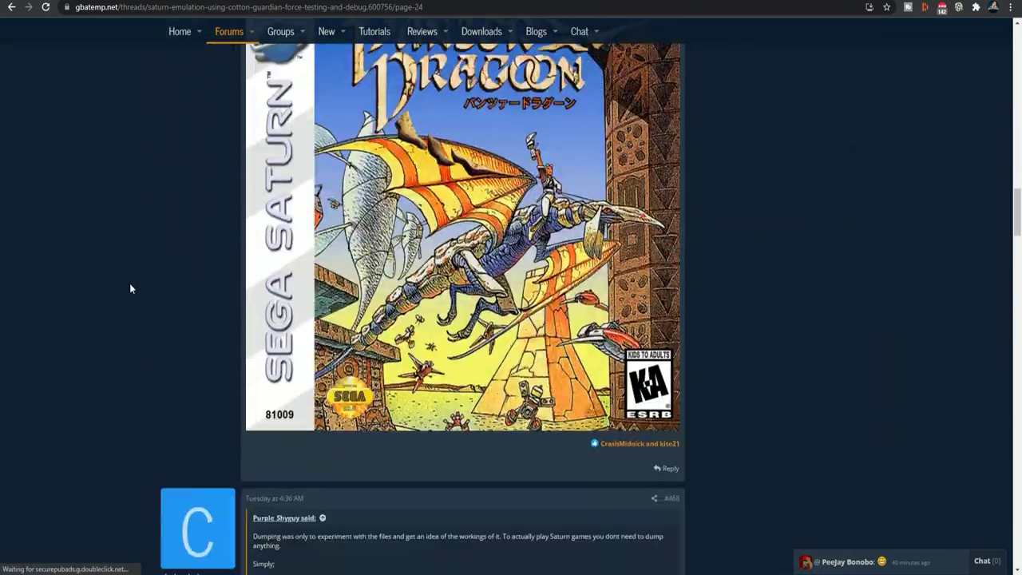
scroll(131, 283, down, 20)
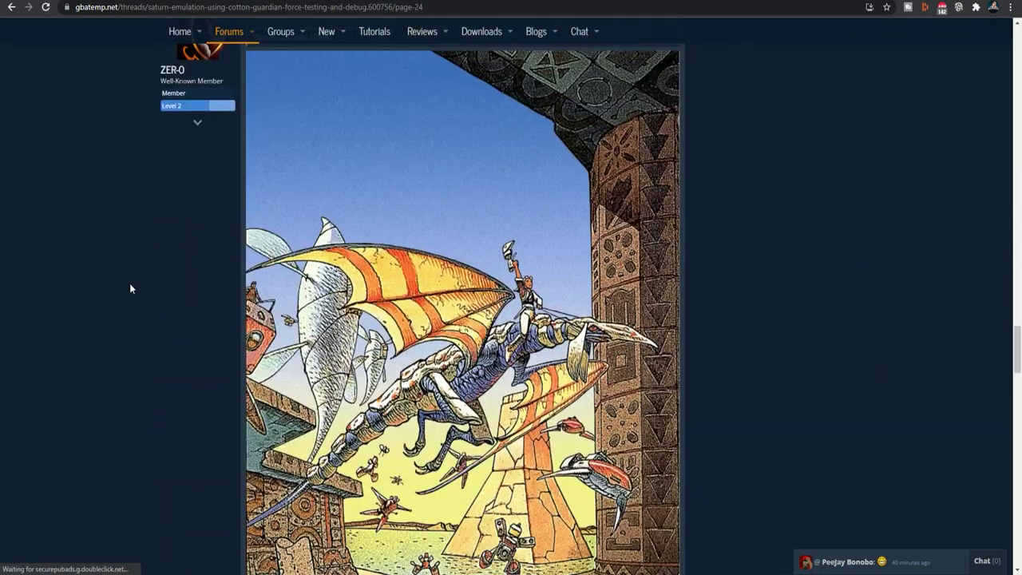